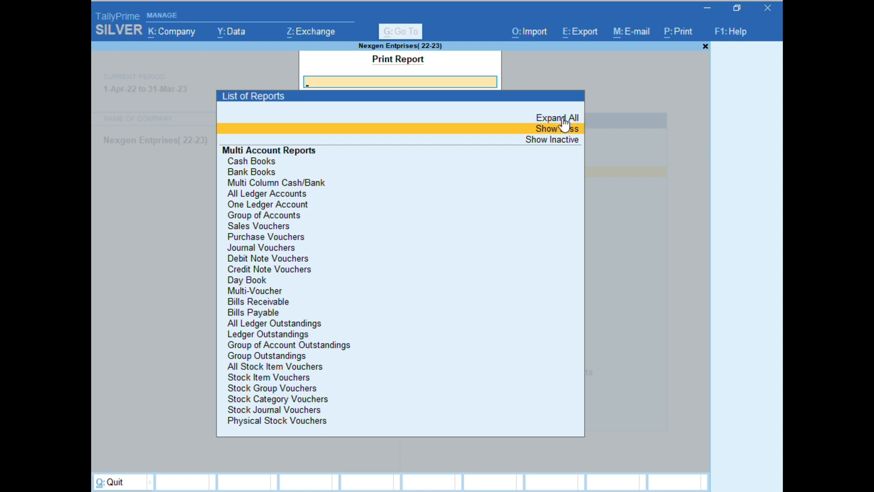
Leave the report selection and open the print configuration with its full set of options shown.
key("Escape")
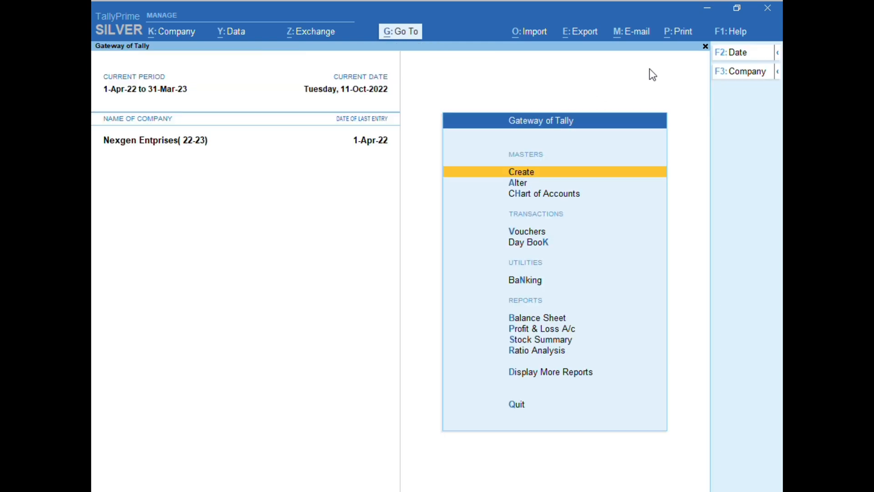
left_click(691, 39)
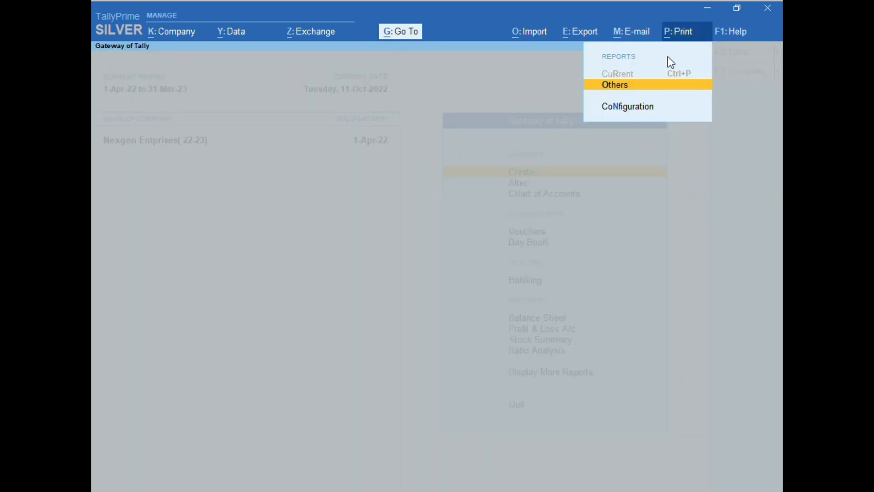
left_click(614, 110)
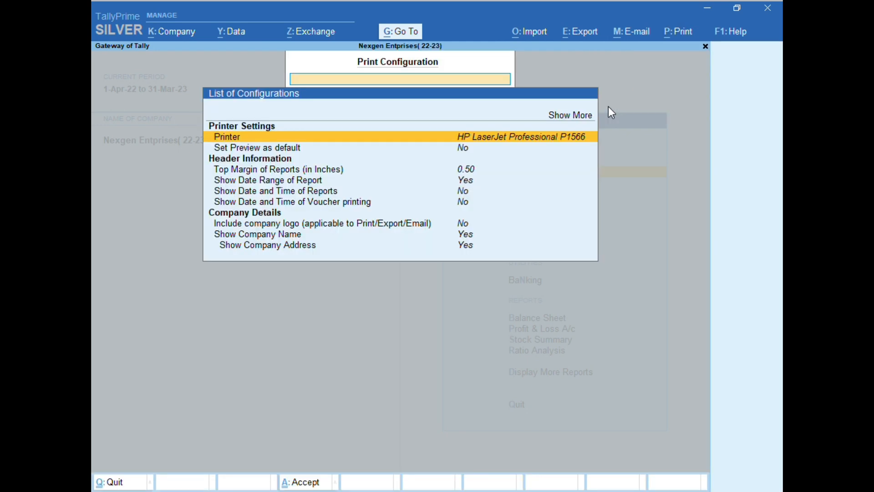
left_click(568, 118)
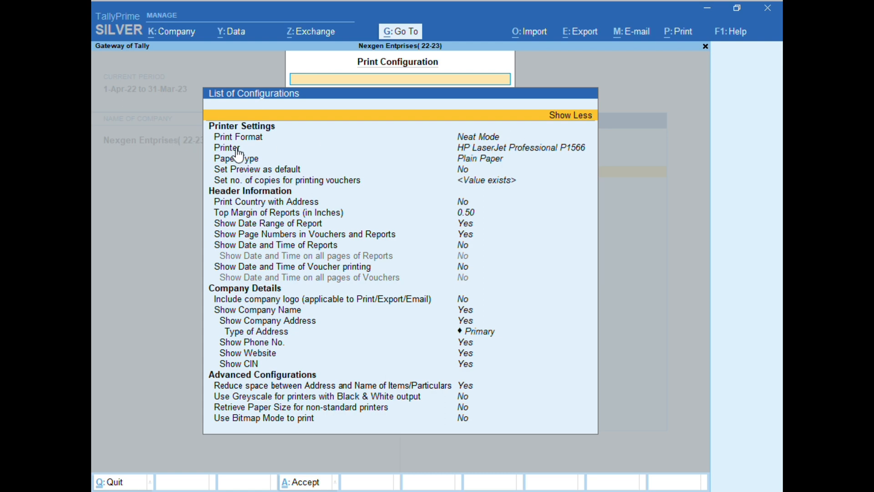
Review the available print formats and keep Neat Mode.
key("Down")
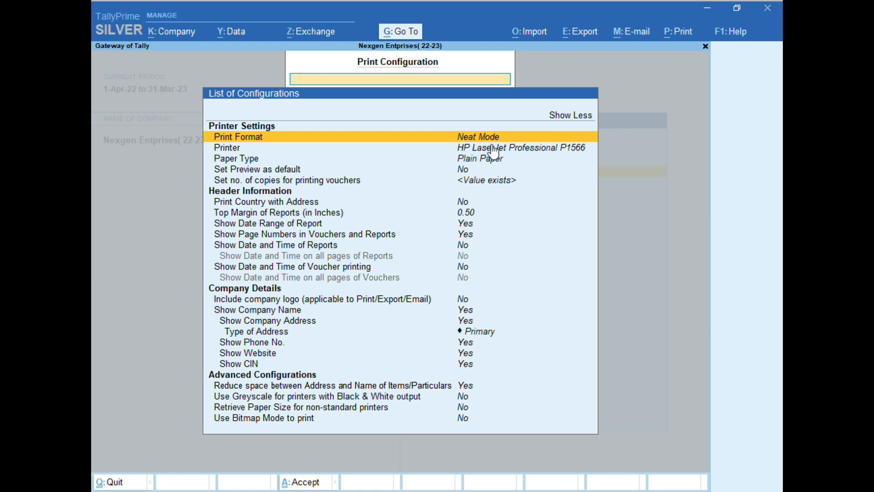
key("Return")
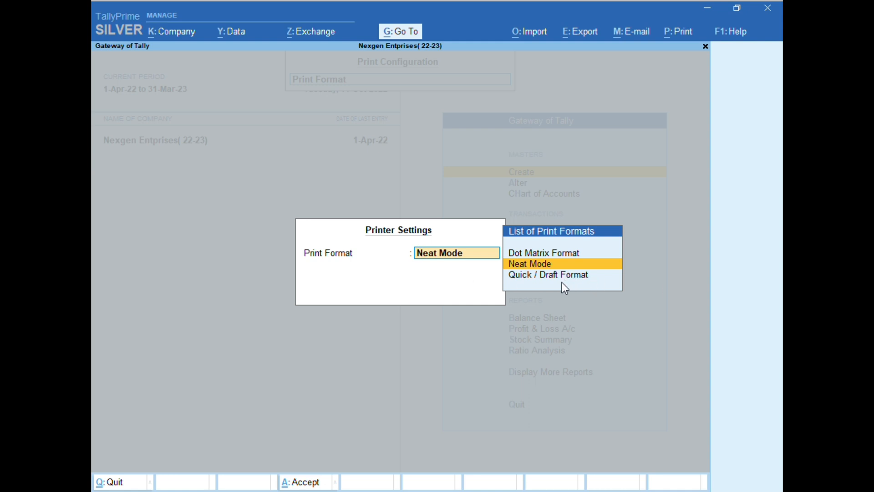
key("Return")
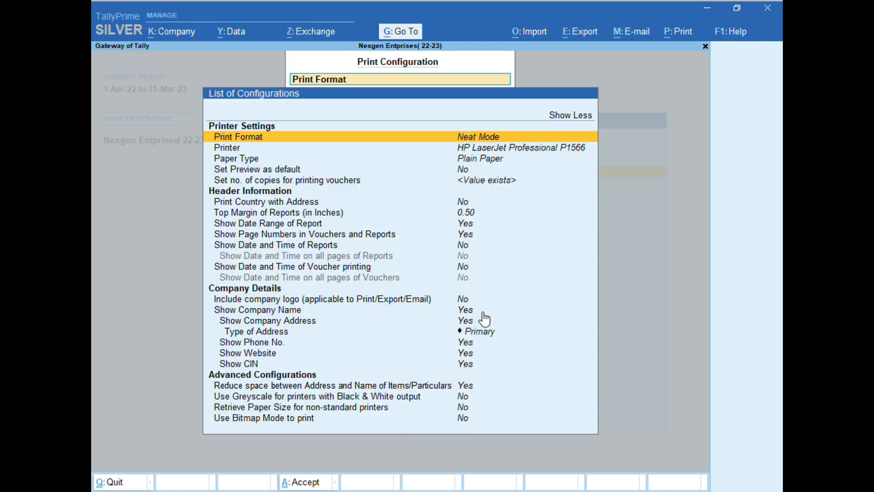
Set the printer in the print configuration to CutePDF Writer.
left_click(237, 151)
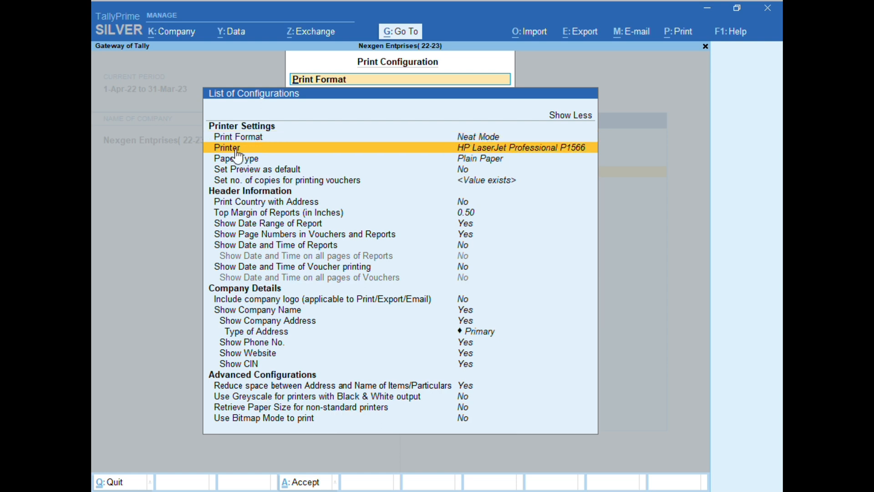
left_click(537, 147)
left_click(466, 151)
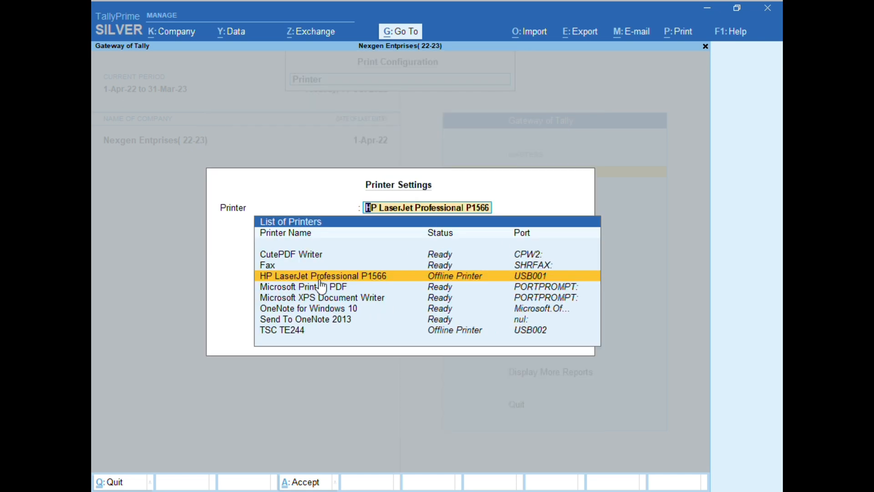
left_click(292, 255)
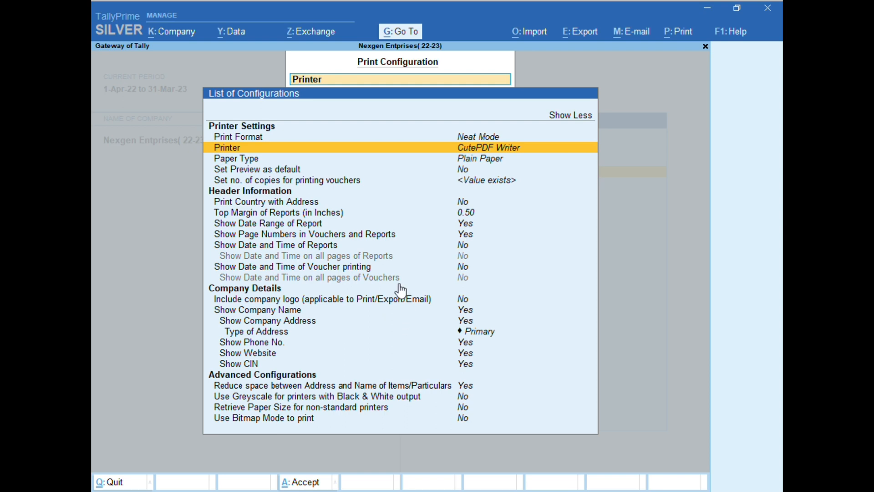
Switch the paper type to Pre-Printed Paper and back to Plain Paper.
left_click(475, 160)
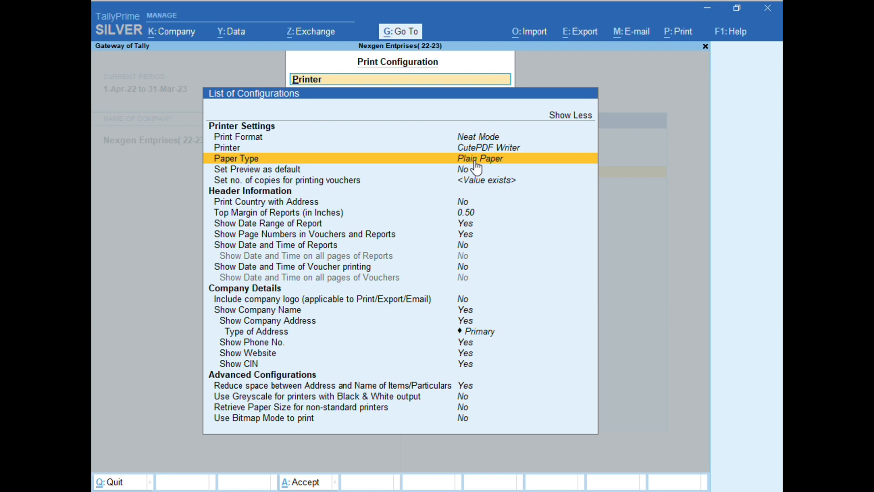
left_click(475, 162)
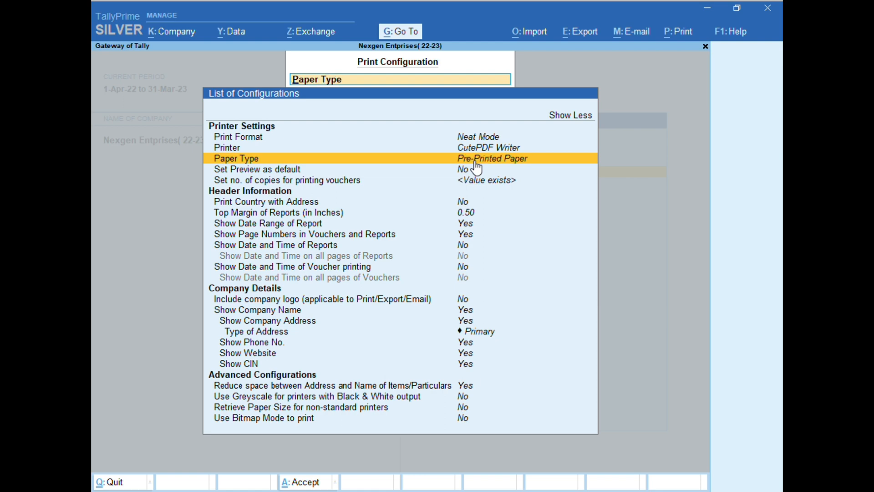
left_click(476, 163)
left_click(476, 165)
left_click(471, 164)
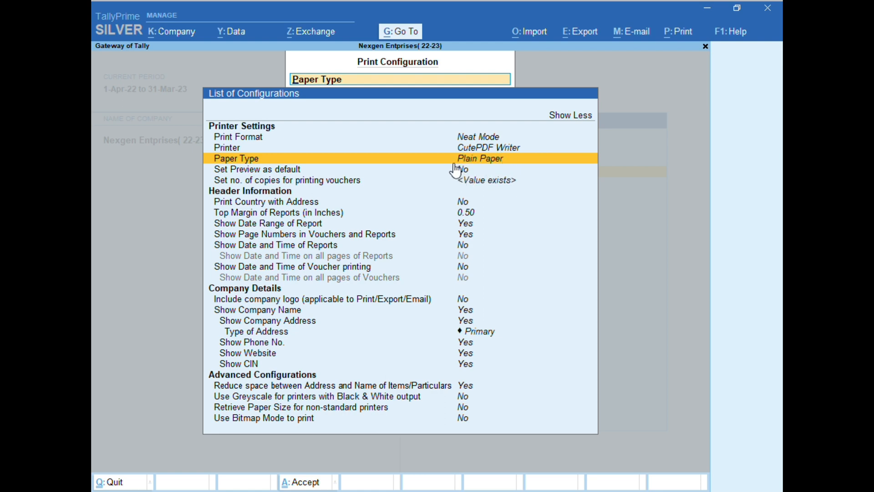
Set the print preview as default by changing that option to Yes.
left_click(243, 172)
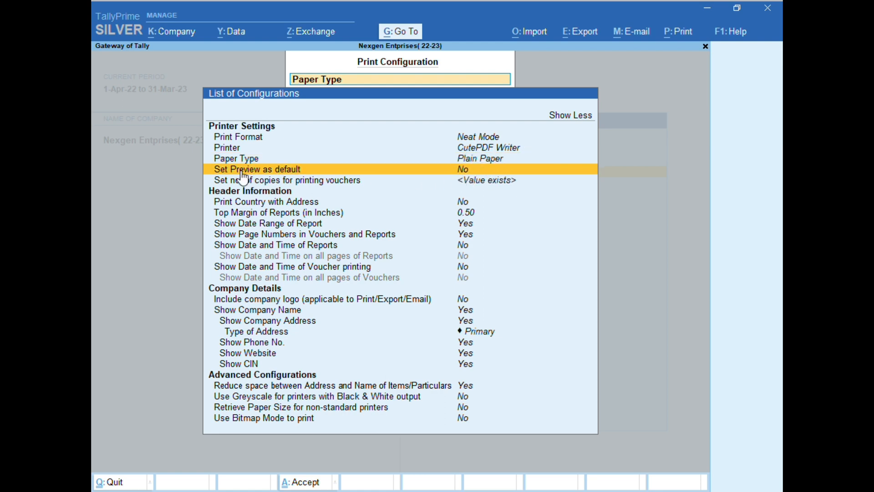
left_click(471, 177)
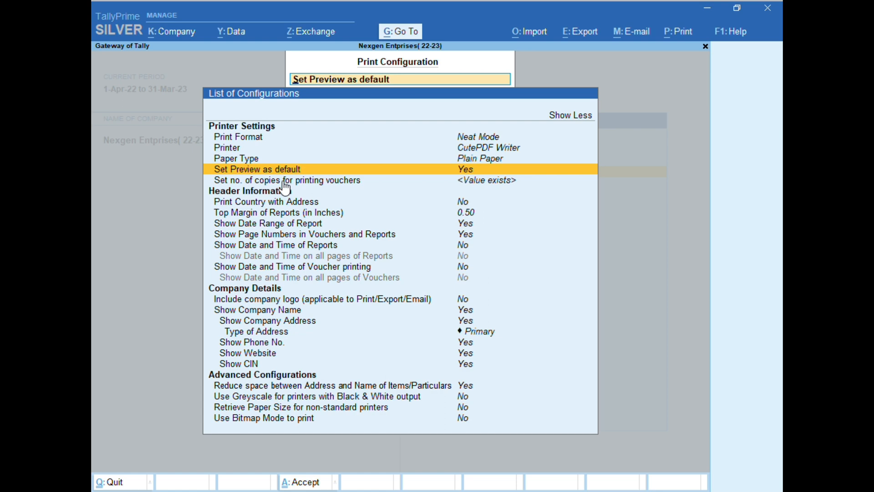
Set the number of voucher printing copies for e-Way Bill to 2 and accept the copy settings.
left_click(479, 184)
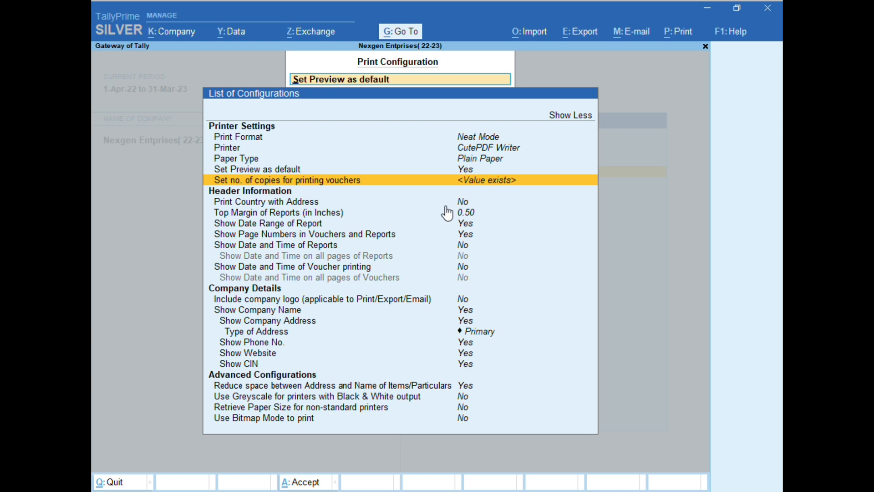
left_click(479, 185)
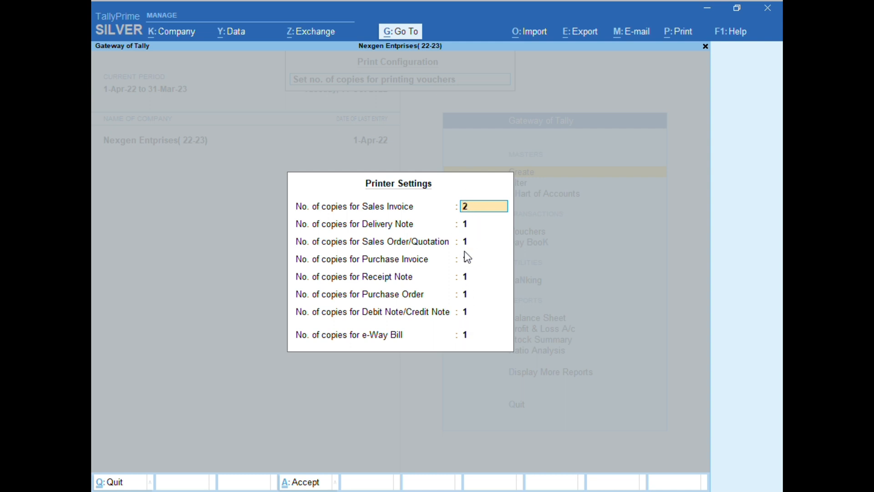
key("Return")
left_click(469, 207)
left_click(490, 340)
type("2")
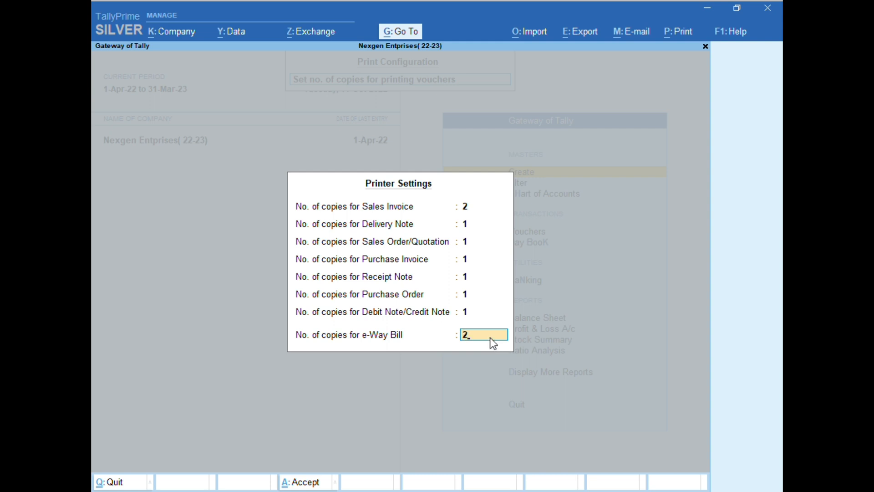
key("Return")
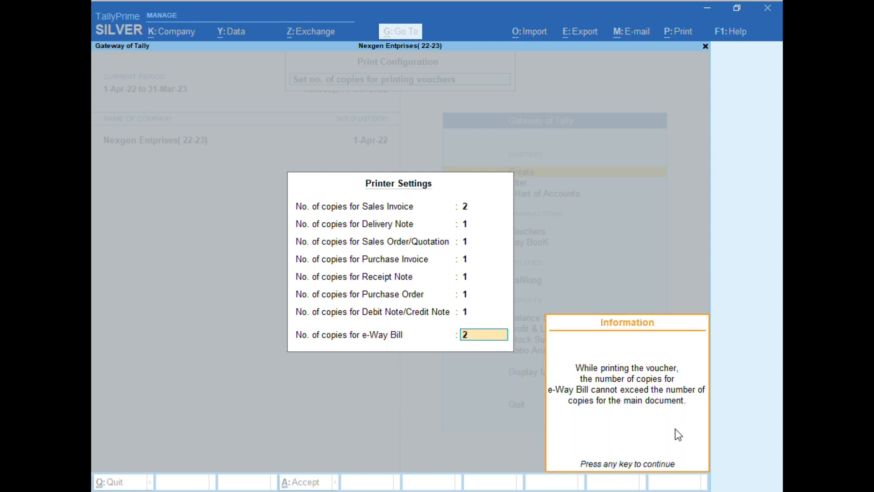
key("Return")
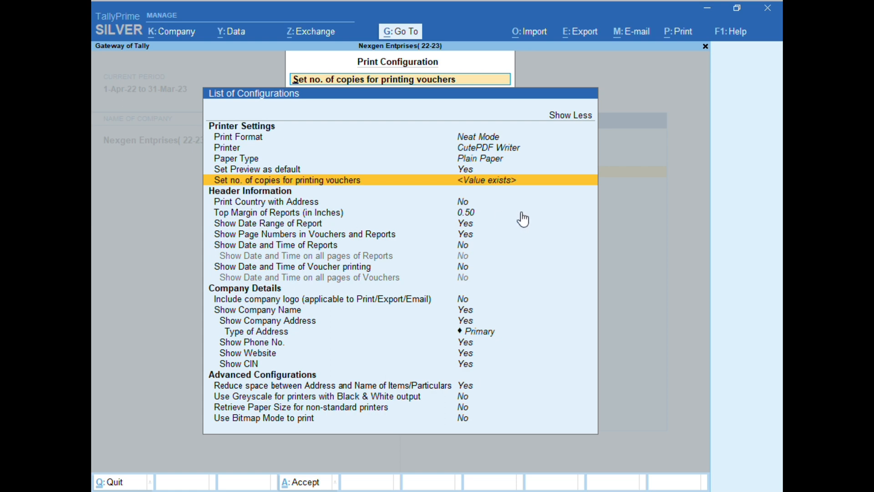
Review the header information settings from the reports' top margin to the voucher printing date and time, keeping the margin at 0.50 inches.
left_click(474, 213)
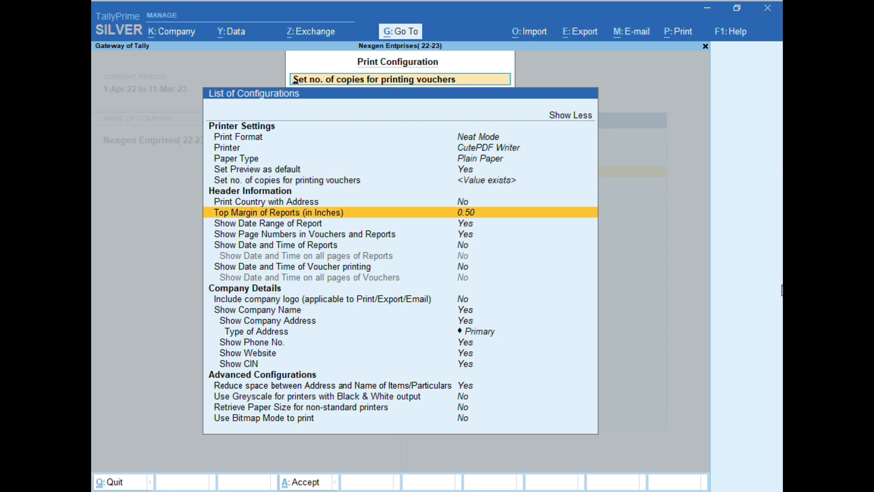
key("Return")
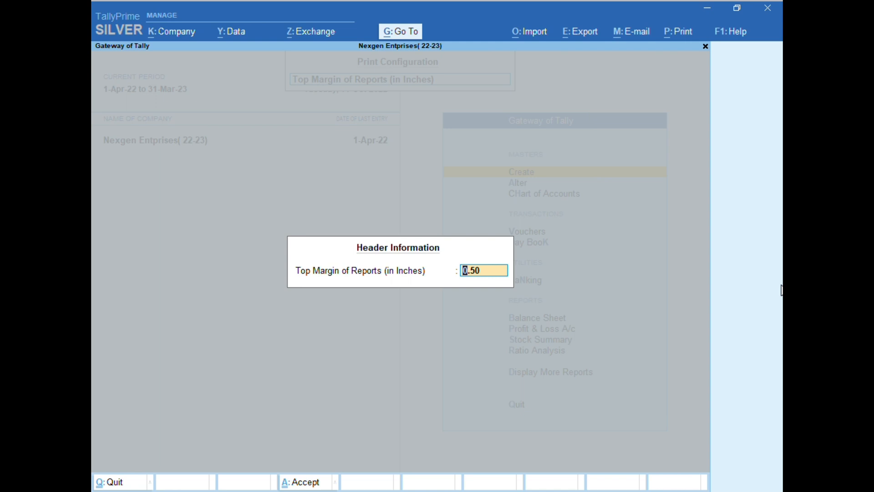
key("Return")
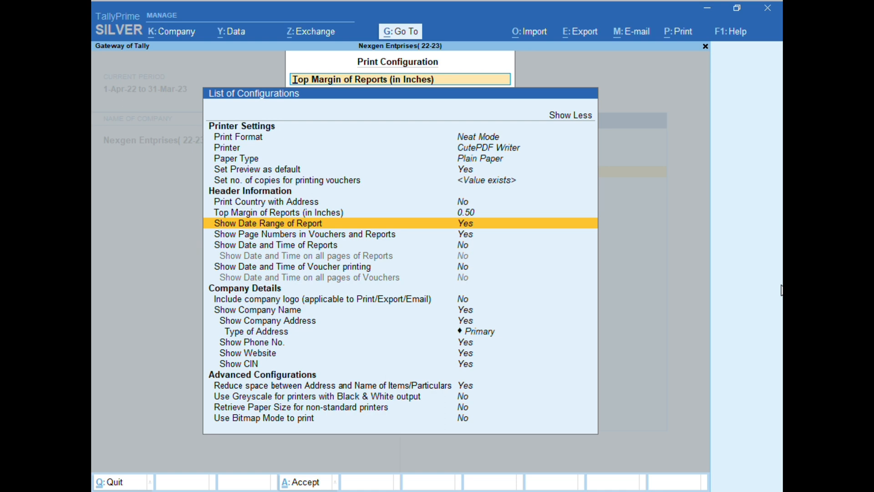
key("Down")
key("Up")
key("Down")
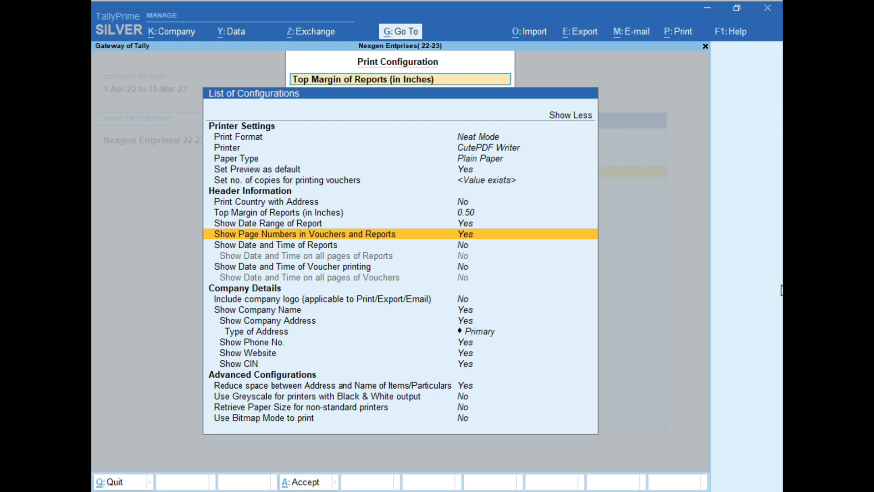
key("Down")
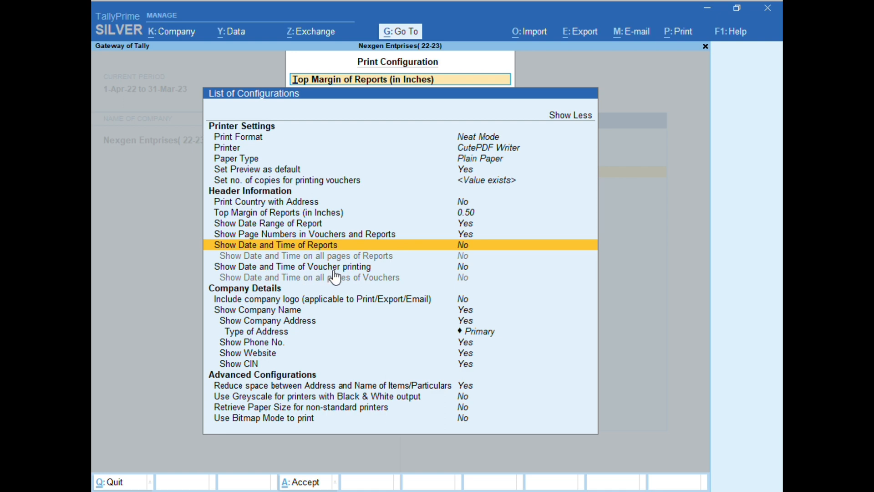
left_click(462, 267)
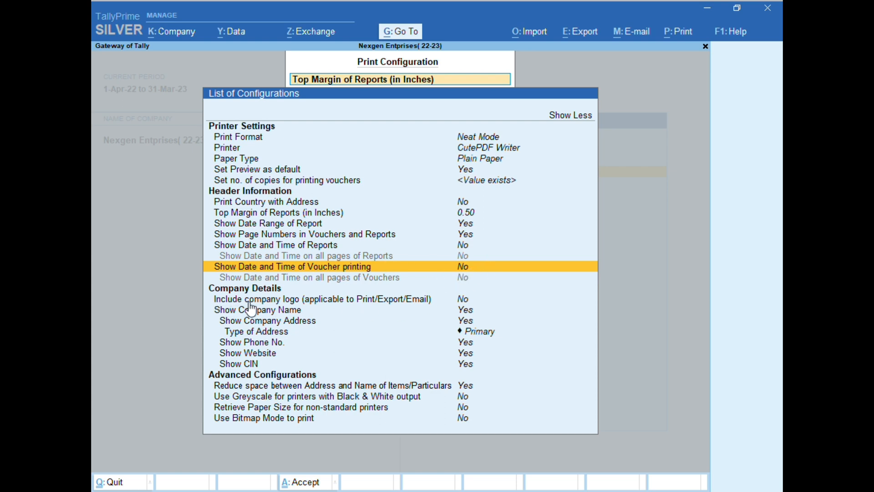
Try to include a company logo by browsing D:\Tally.ERP9 for the image file, and discard the change.
left_click(355, 301)
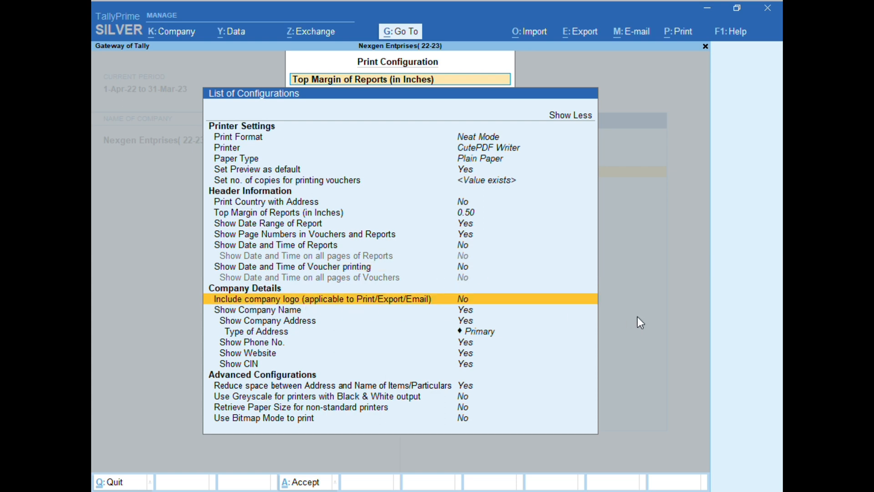
key("Return")
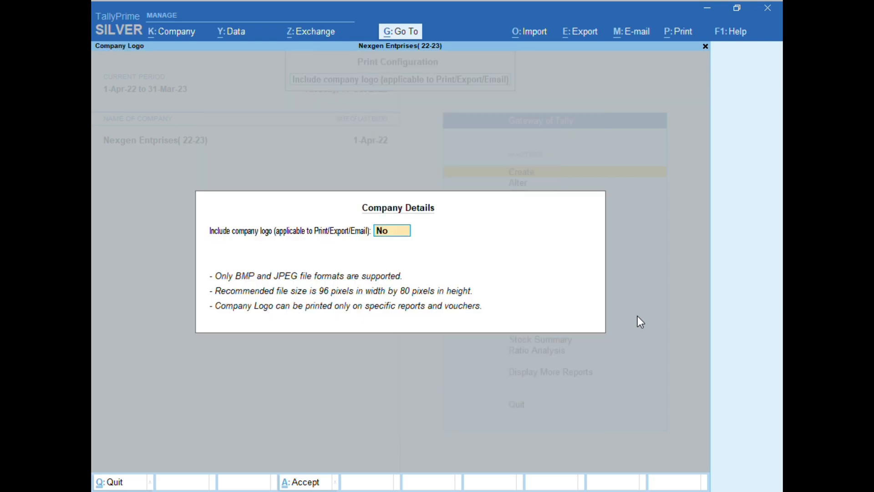
type("y")
key("Return")
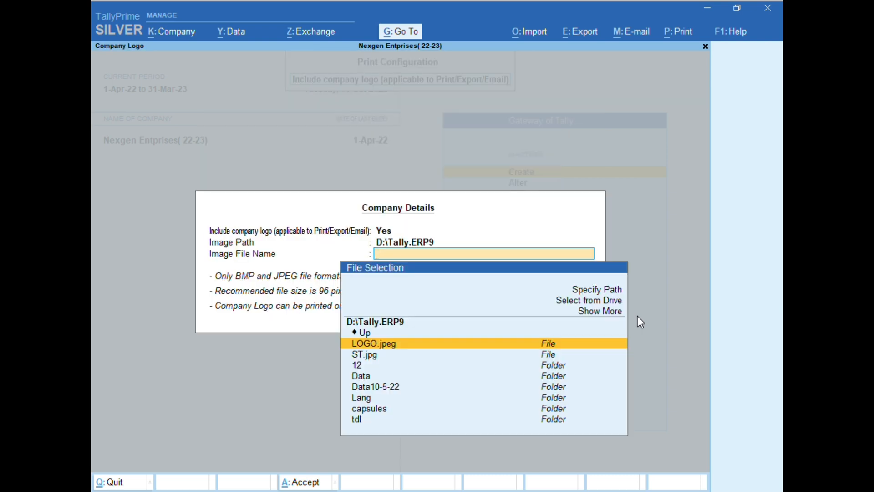
key("Down")
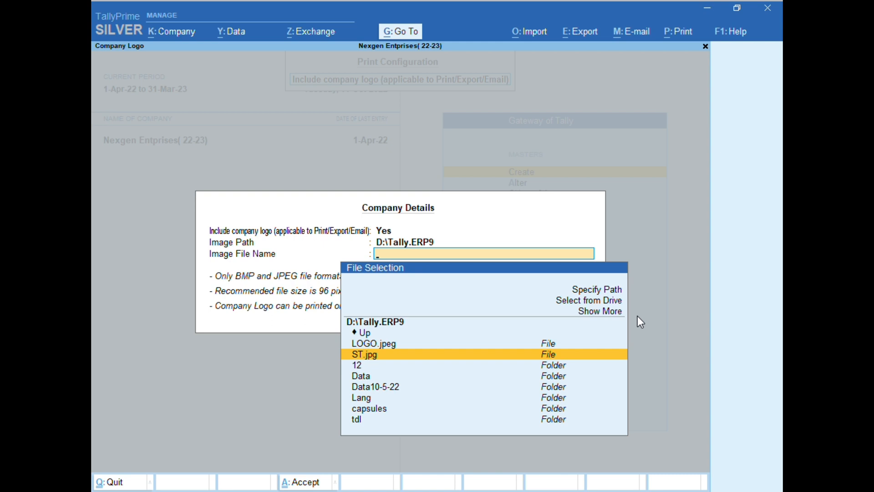
key("Up")
key("Down")
key("Down")
key("Down")
key("Down")
key("Up")
key("Up")
key("Up")
key("Up")
key("Up")
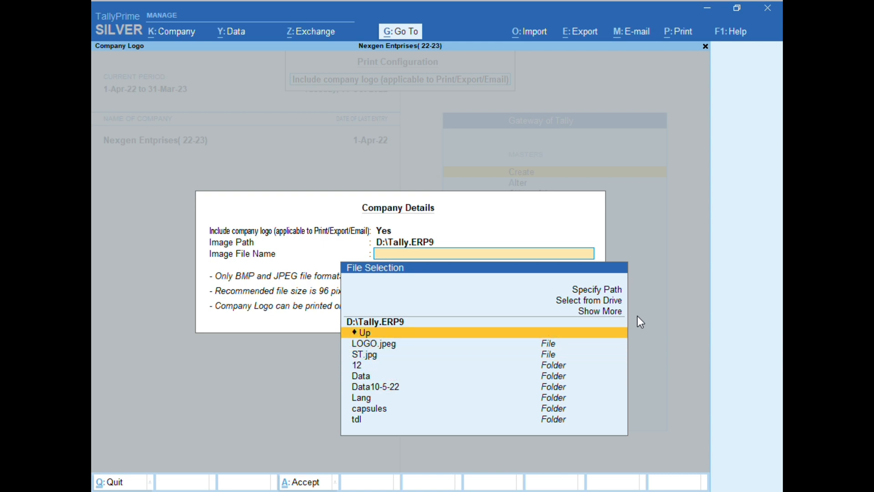
key("Up")
key("Down")
key("Escape")
key("Return")
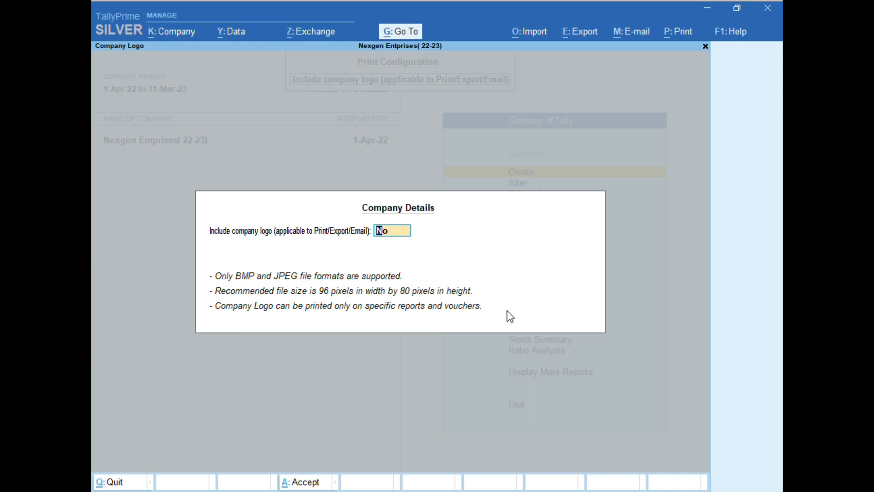
key("Return")
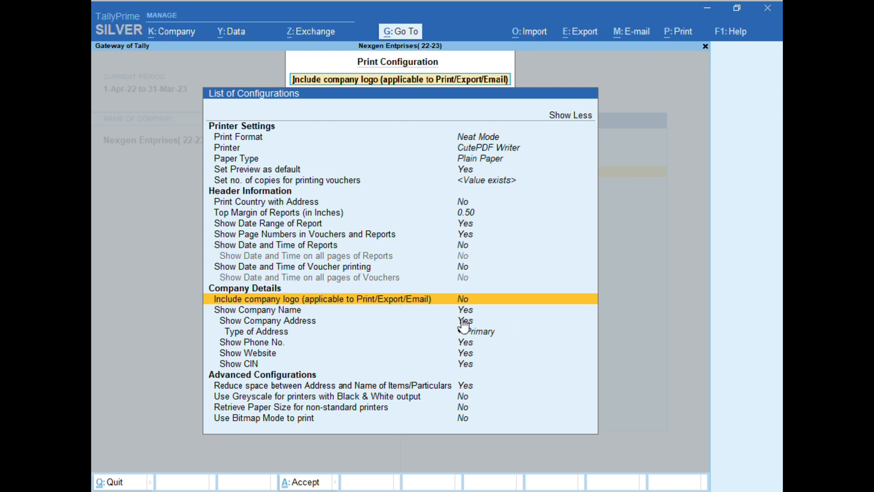
Review the company details settings from the company name to the CIN, and the address-to-item spacing option.
left_click(477, 314)
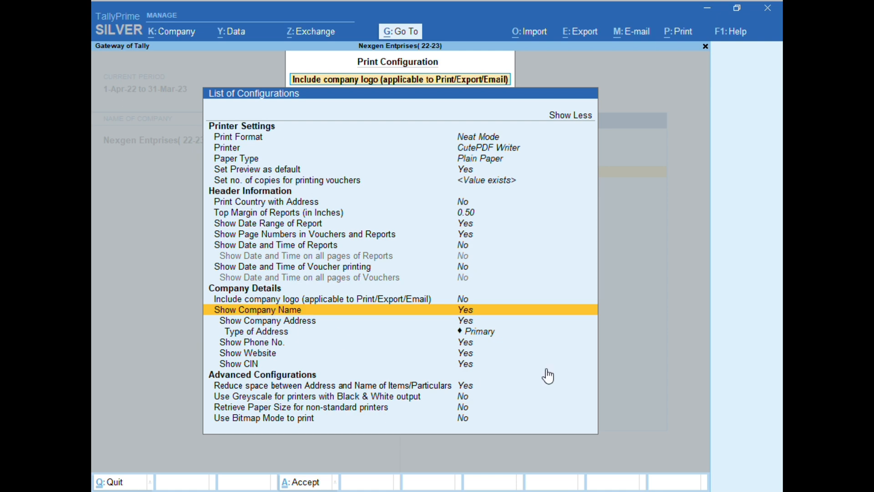
key("Down")
key("Down")
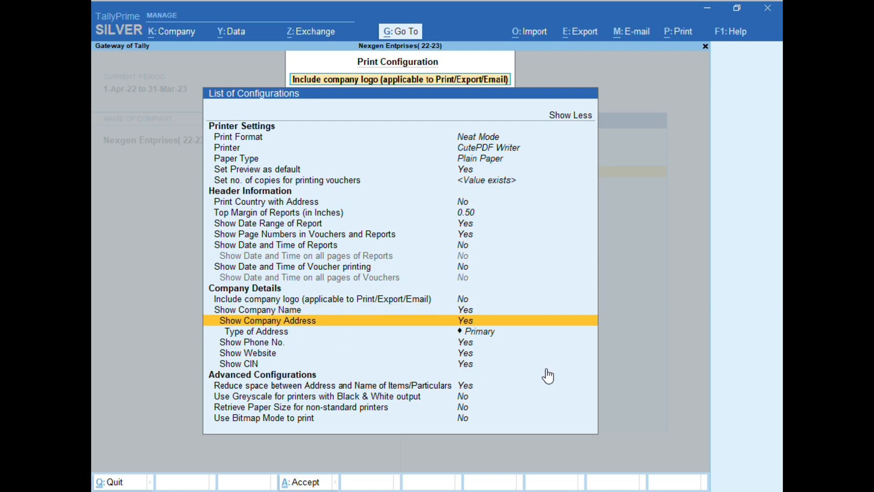
key("Return")
key("Return")
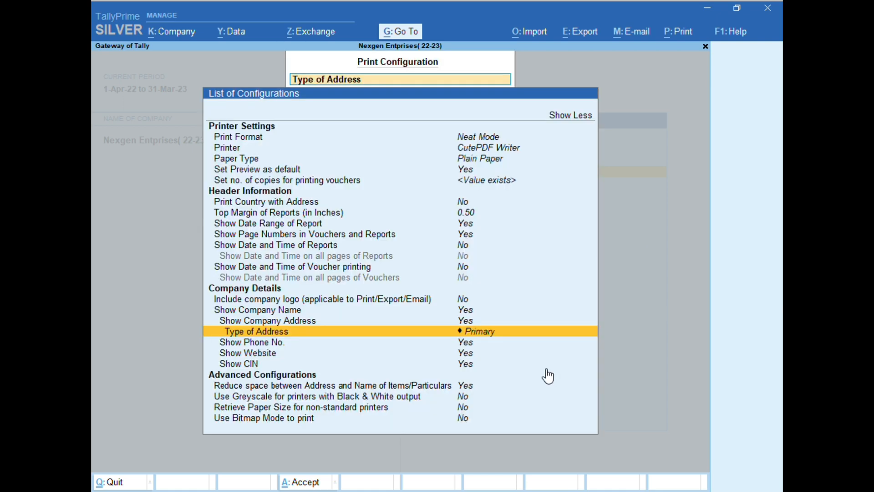
key("Down")
key("Down")
key("Down")
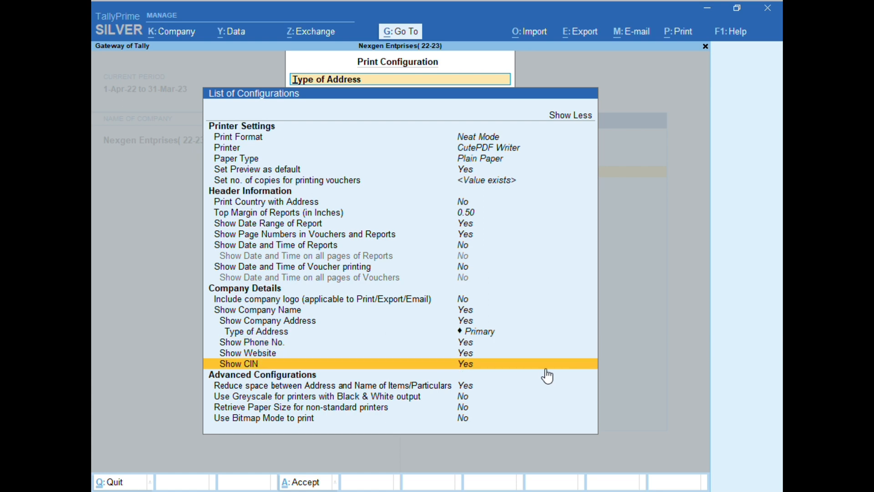
key("Down")
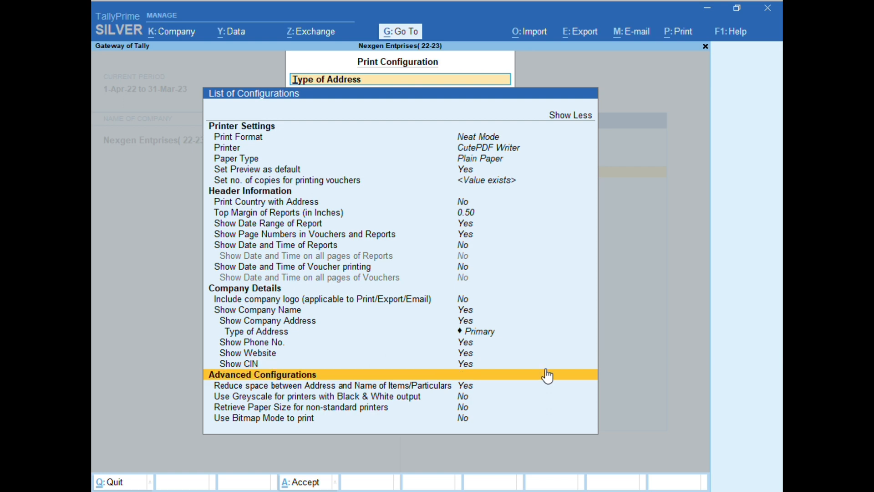
key("Down")
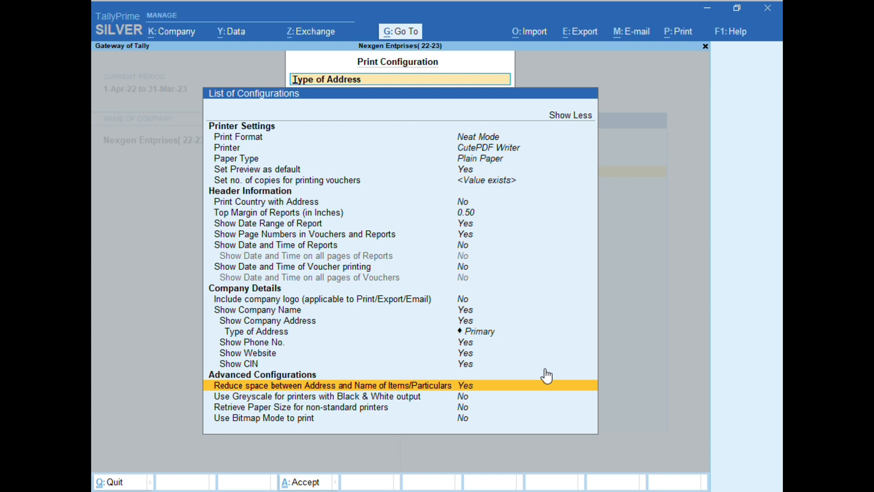
Try using greyscale for printers with black and white output, and return the option to No.
key("Down")
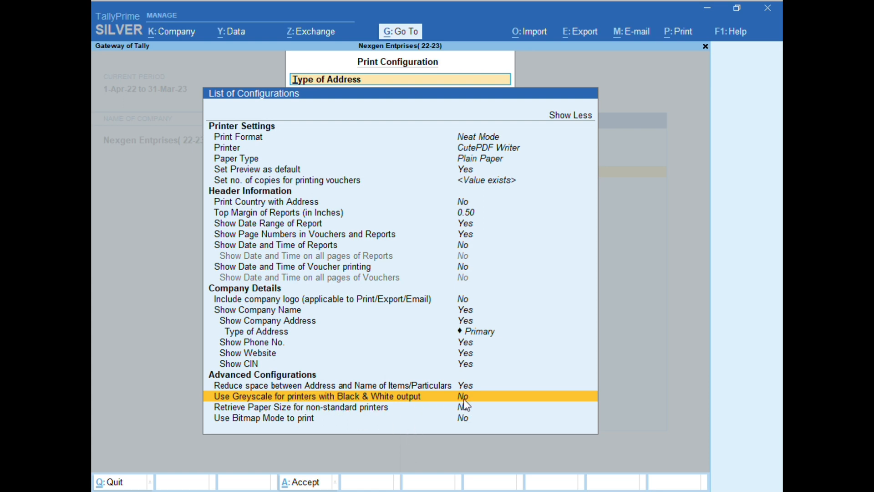
left_click(511, 401)
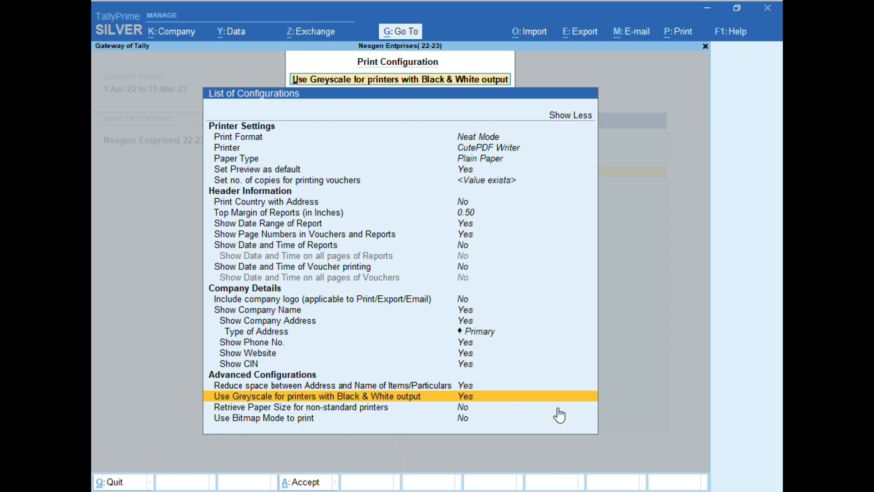
type("n")
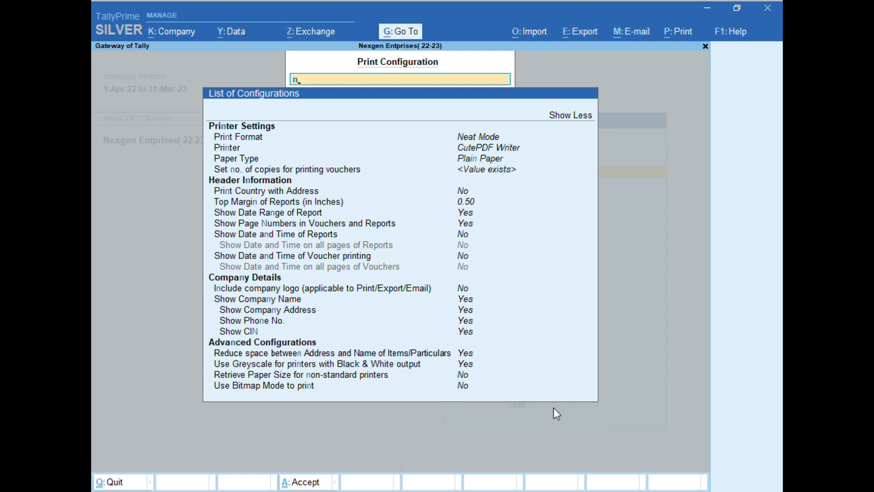
key("BackSpace")
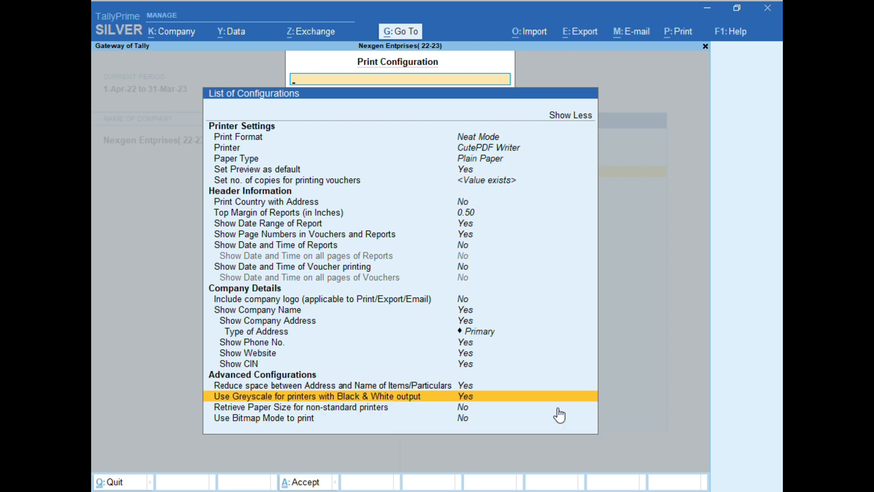
key("Return")
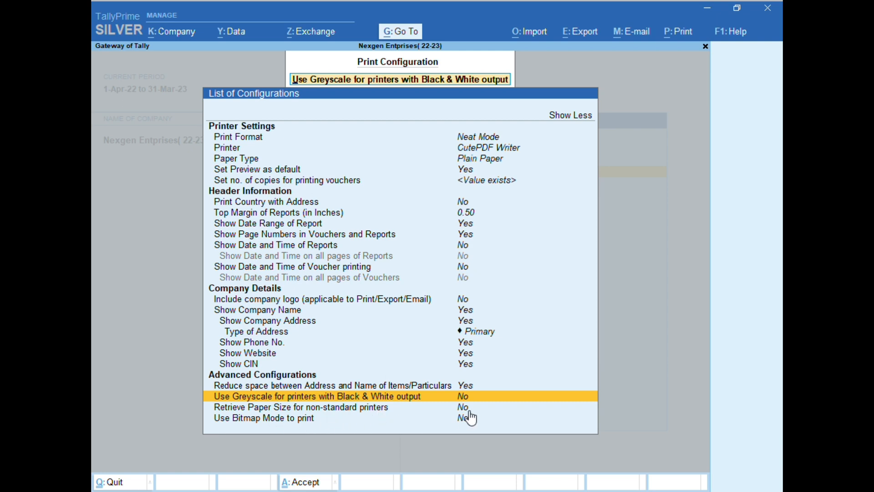
Try the paper size retrieval option for non-standard printers, return it to No and leave the print configuration.
left_click(486, 408)
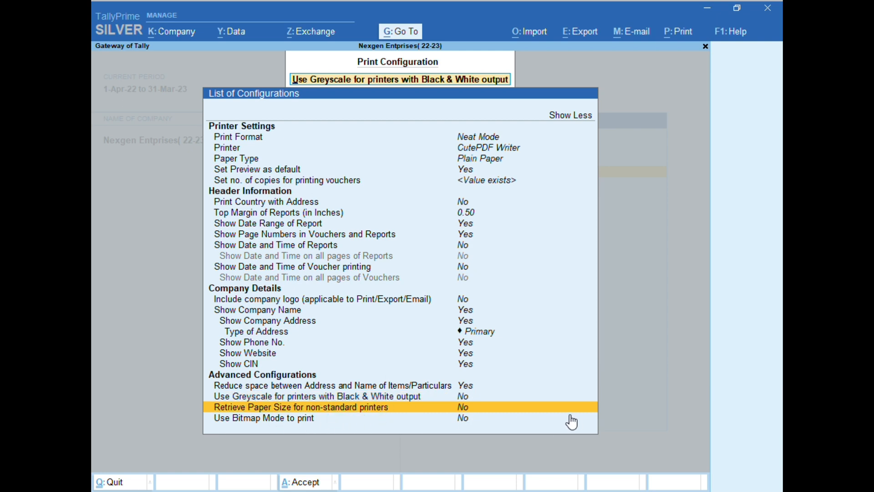
key("Return")
key("Return")
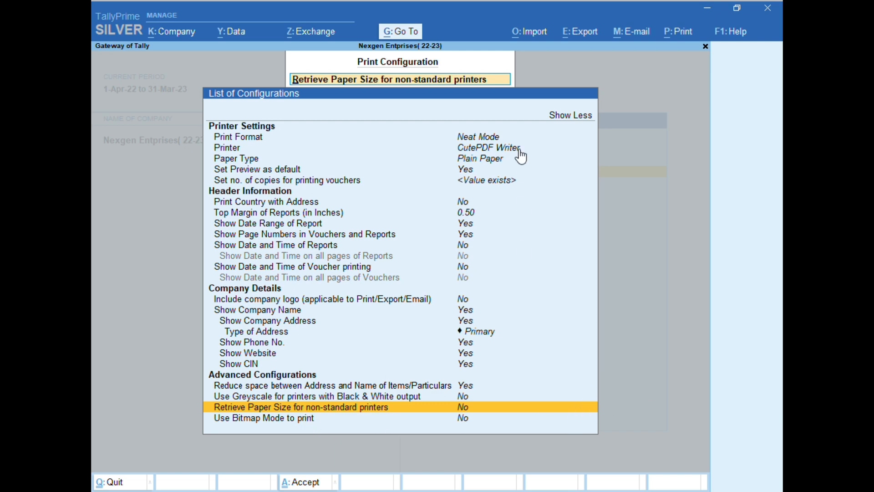
key("Escape")
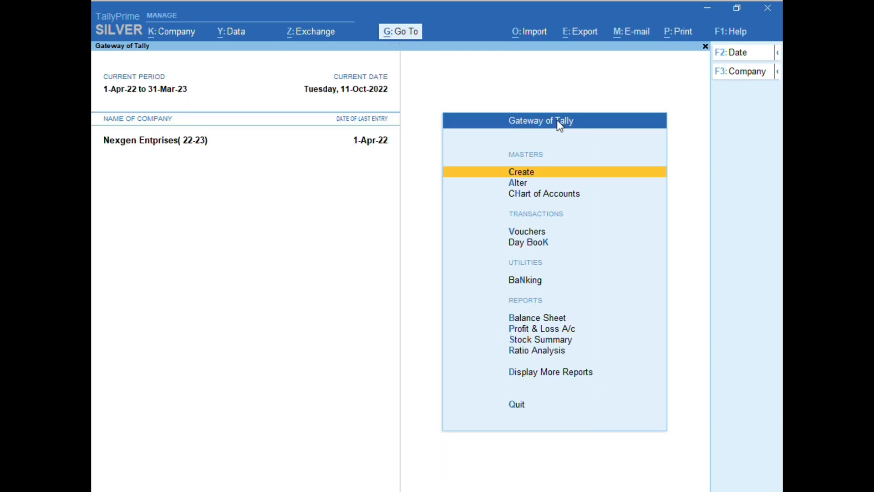
Reopen the print configuration, examine its full list of settings and close it.
left_click(679, 33)
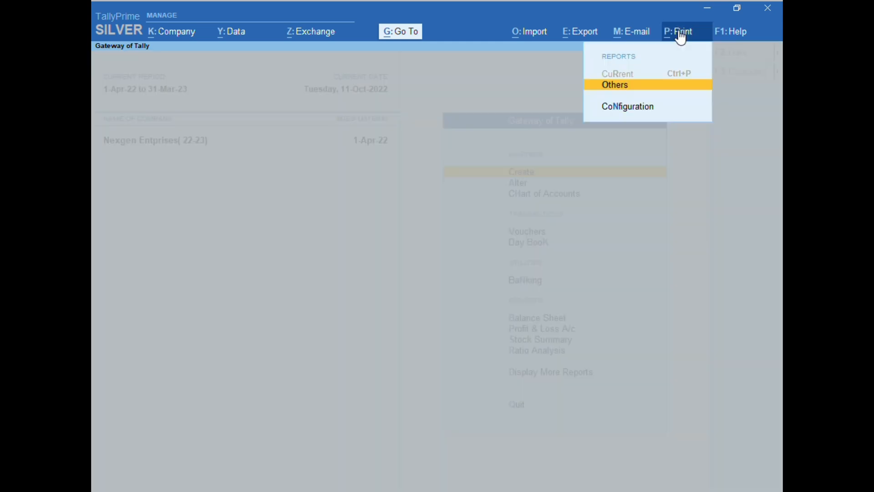
left_click(612, 108)
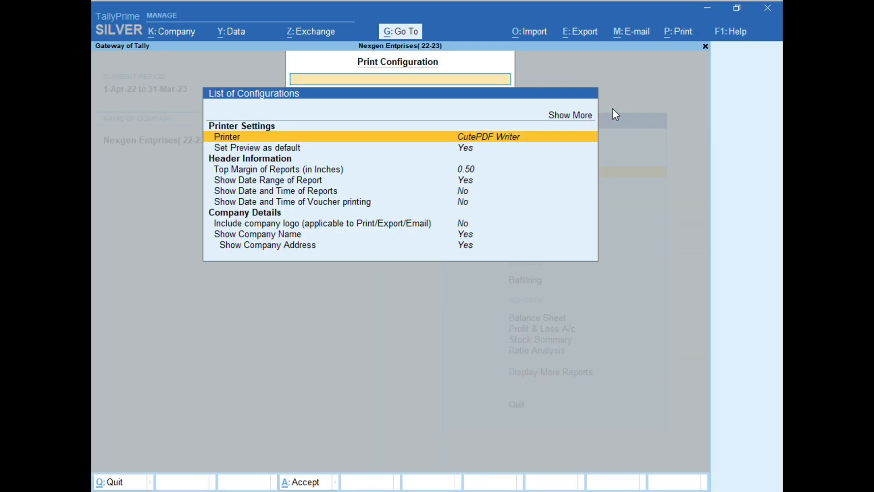
left_click(569, 119)
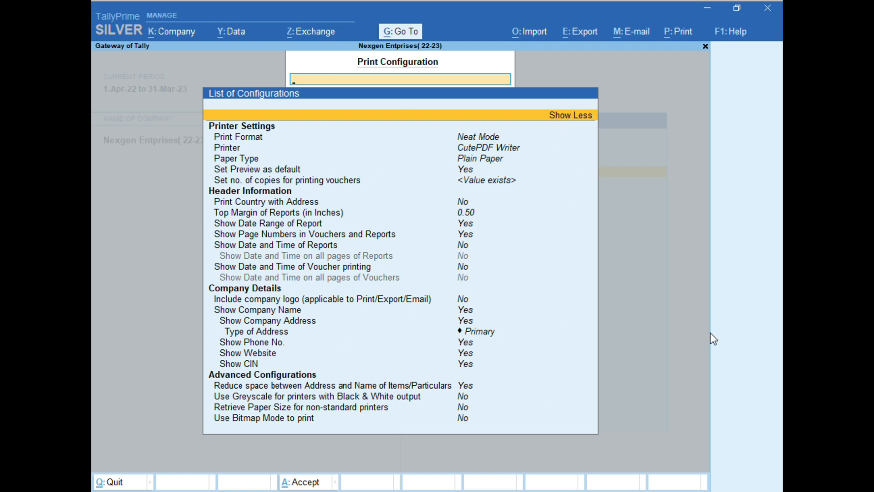
key("Escape")
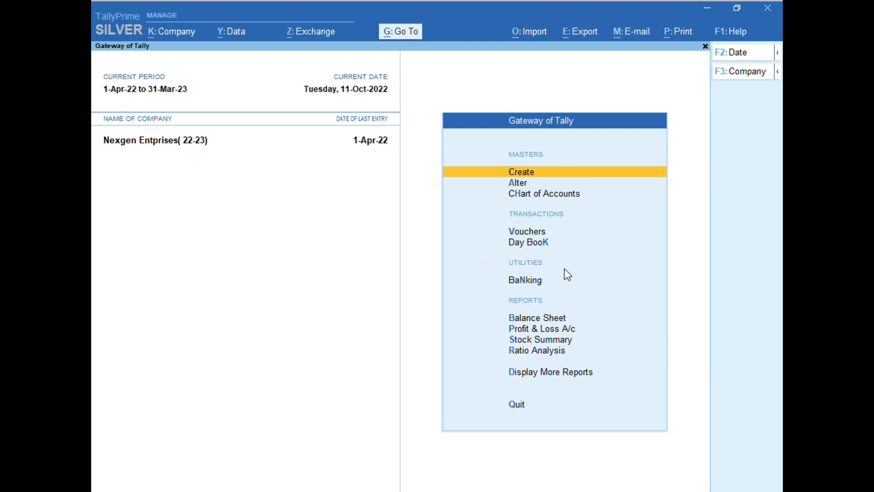
Start a new sales voucher and bring up the print options for the current voucher.
left_click(514, 231)
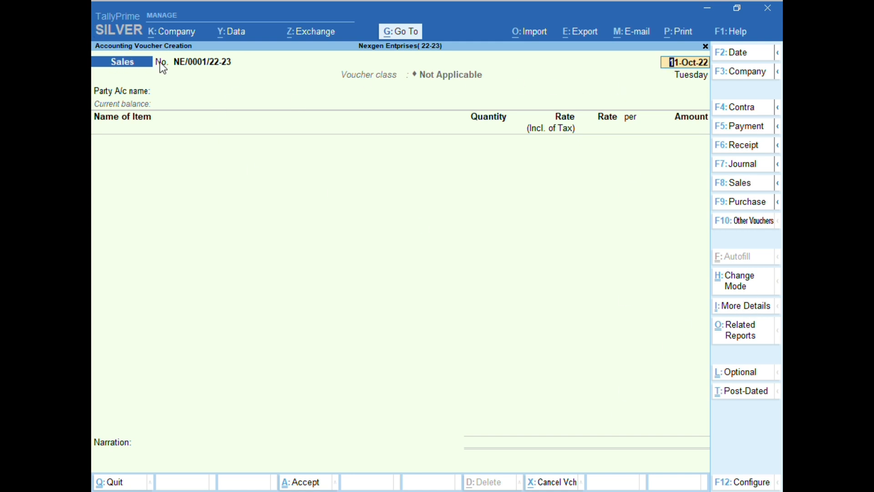
left_click(672, 35)
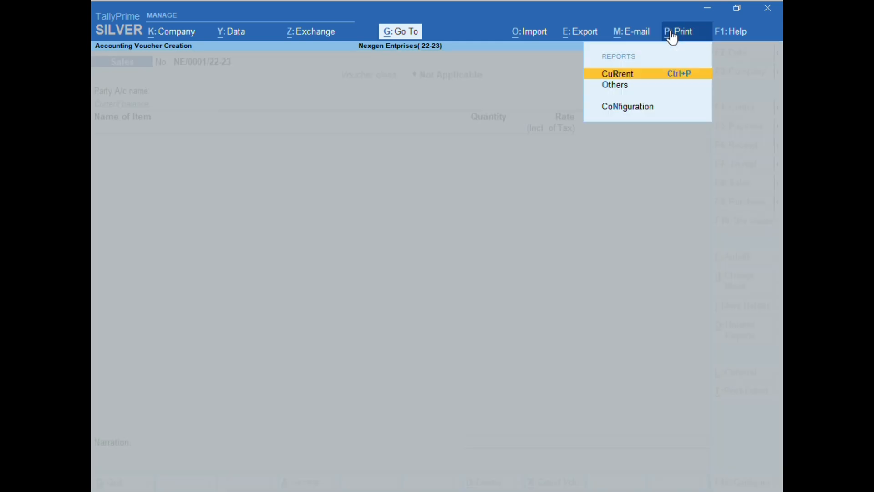
left_click(598, 77)
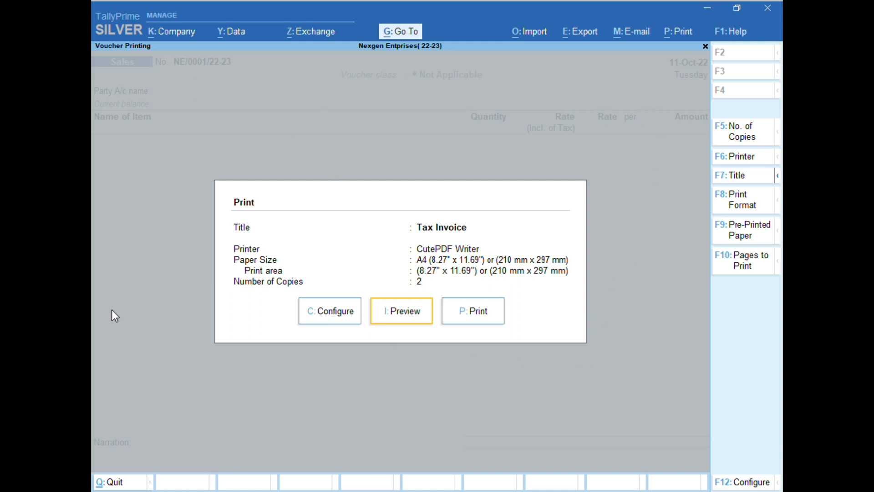
Accept 2 copies for the sales voucher and choose CutePDF Writer as its printer.
left_click(749, 134)
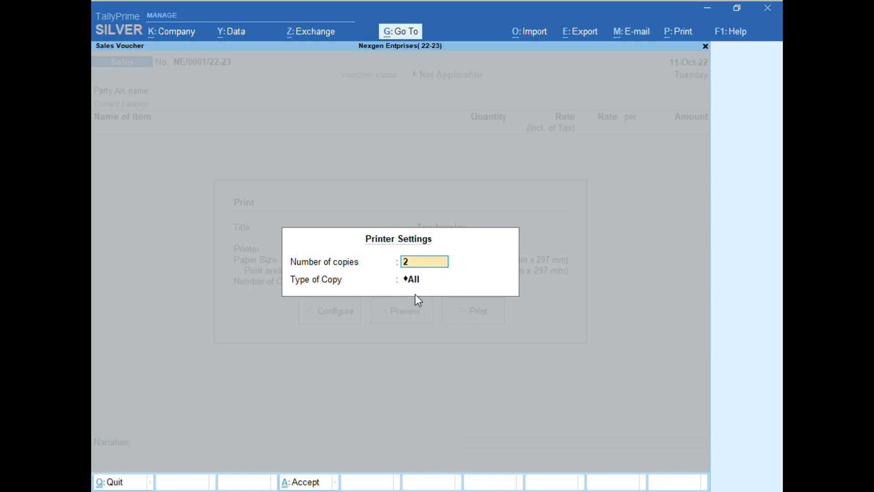
key("Return")
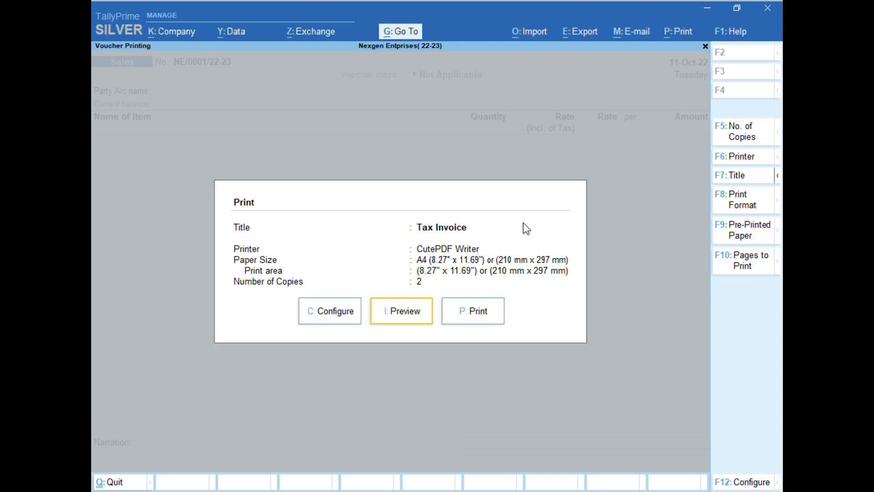
left_click(761, 160)
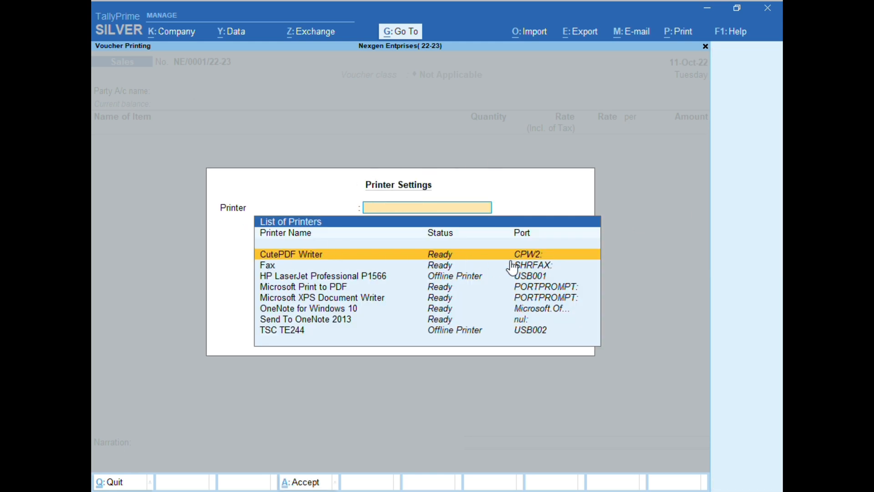
key("Return")
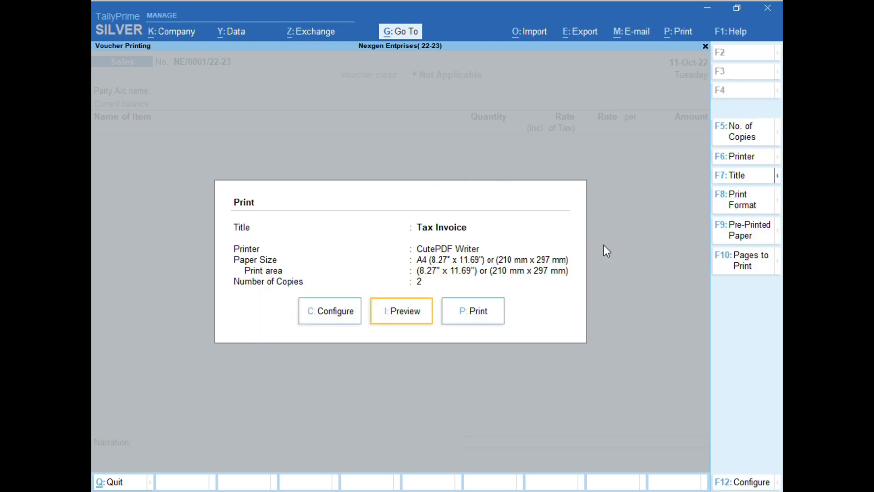
Check the voucher's title and subtitle header settings and close them without changes.
left_click(738, 183)
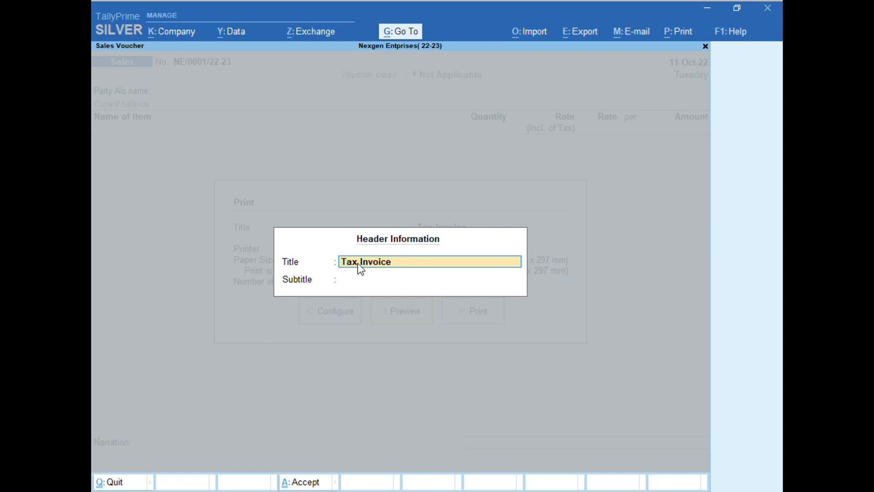
key("Escape")
key("Escape")
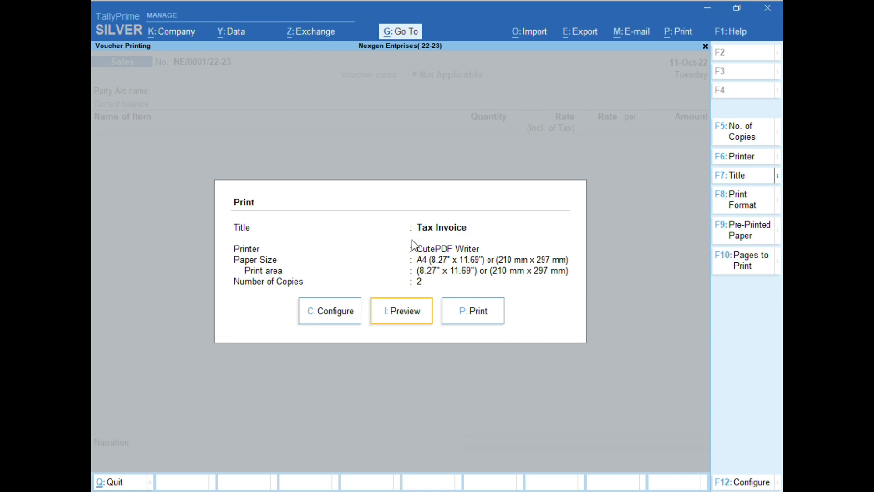
Choose Primary as the type of address in the voucher's company details and accept the settings.
left_click(777, 176)
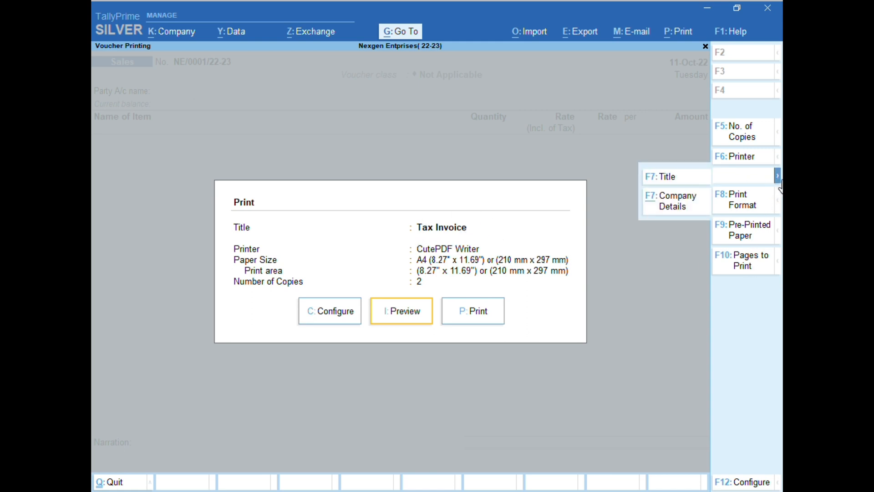
left_click(673, 208)
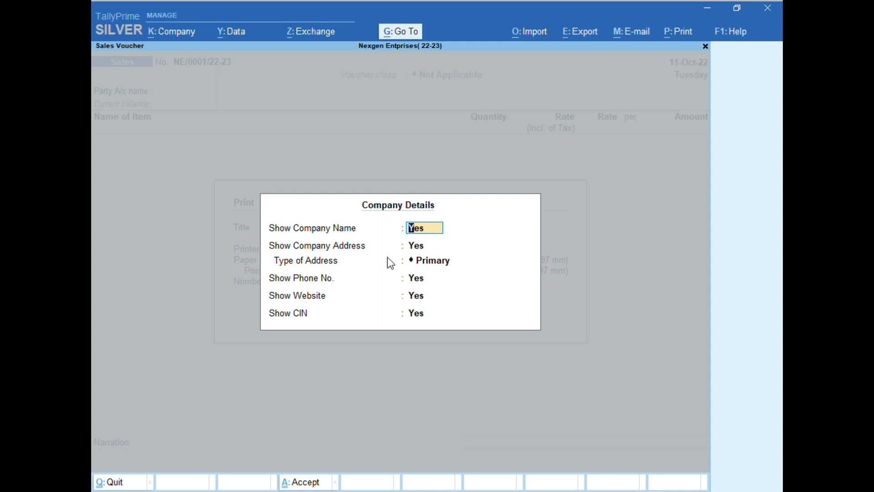
left_click(437, 264)
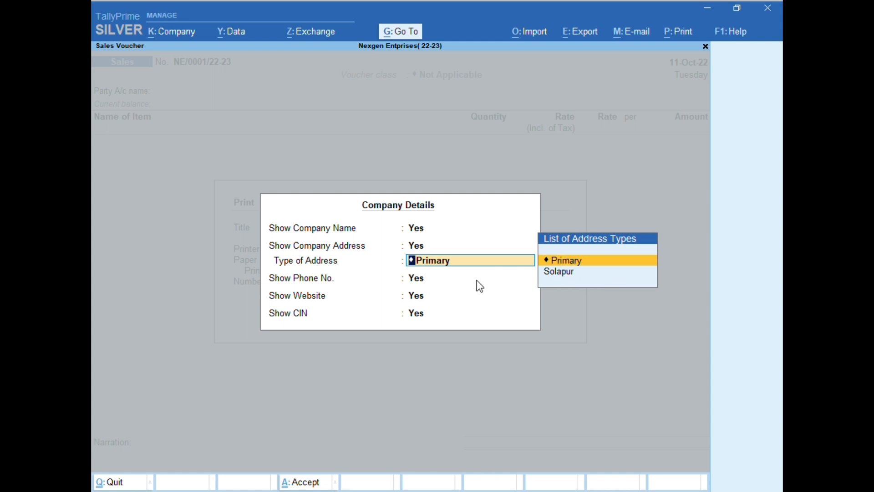
left_click(428, 273)
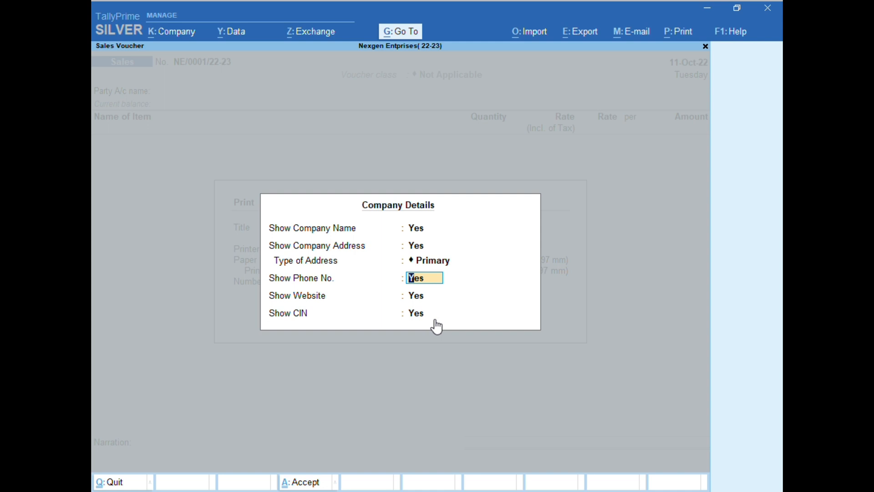
key("ctrl")
key("ctrl+a")
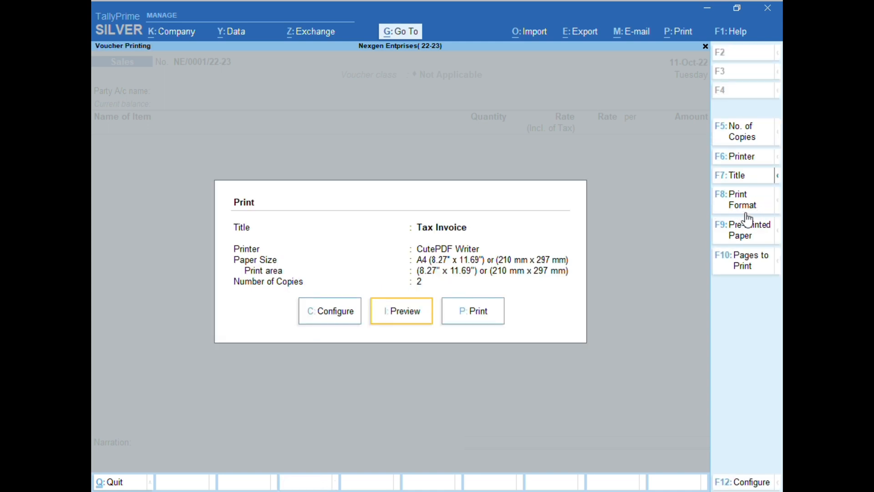
Select Neat Mode as the voucher's print format and preview the invoice for pre-printed paper.
left_click(730, 198)
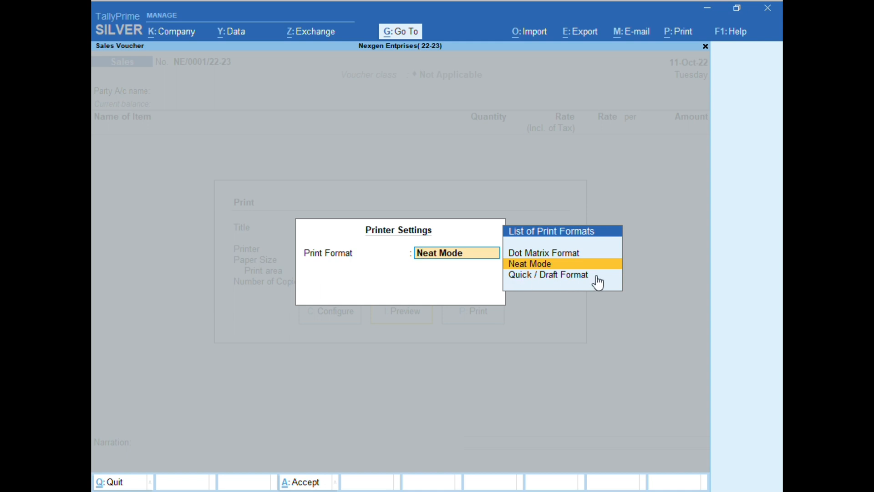
key("Return")
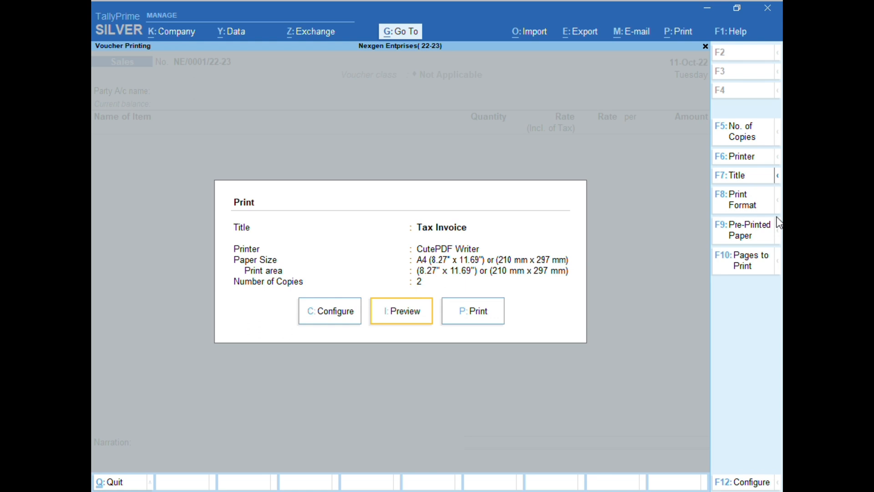
left_click(743, 236)
left_click(375, 314)
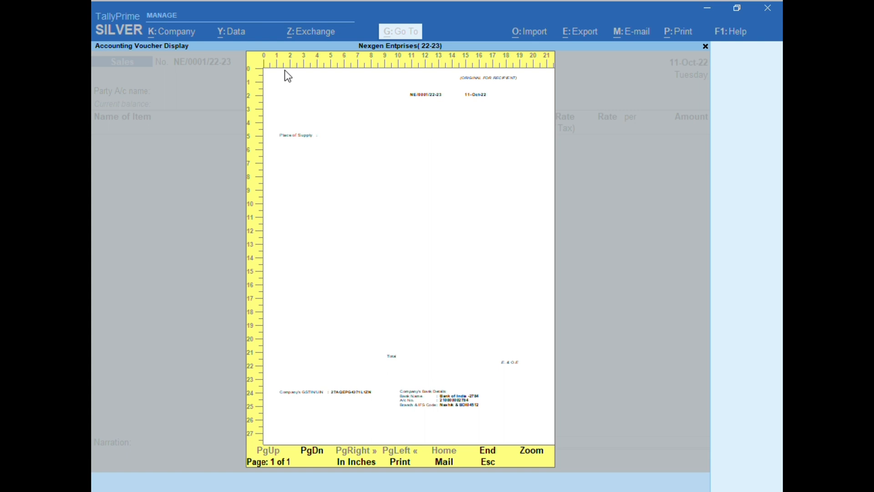
Switch the sales voucher from pre-printed to plain paper and preview the resulting tax invoice.
key("Escape")
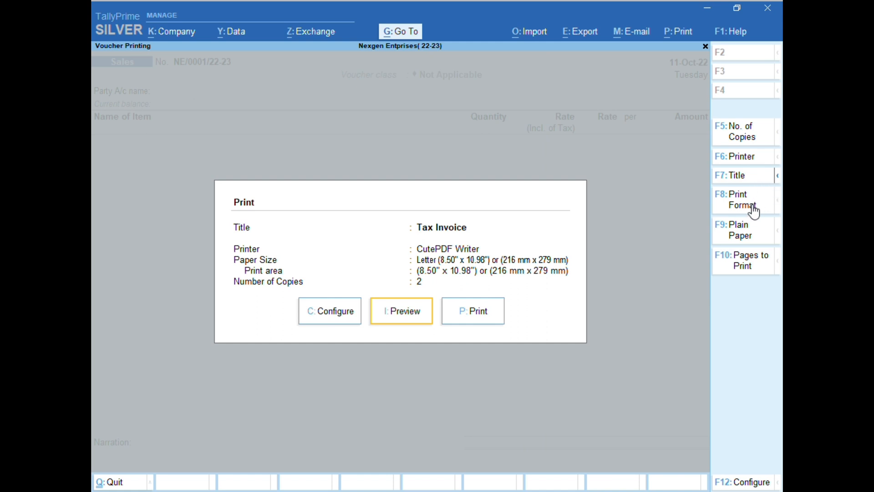
left_click(741, 244)
left_click(400, 322)
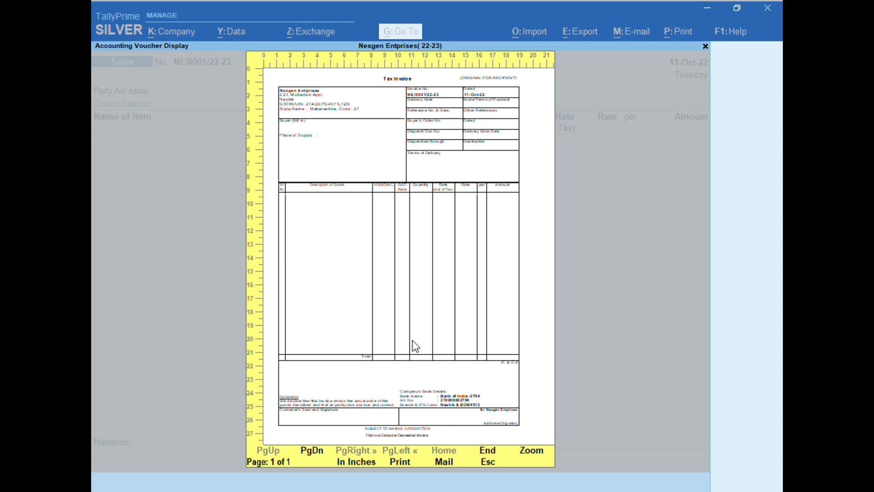
key("Escape")
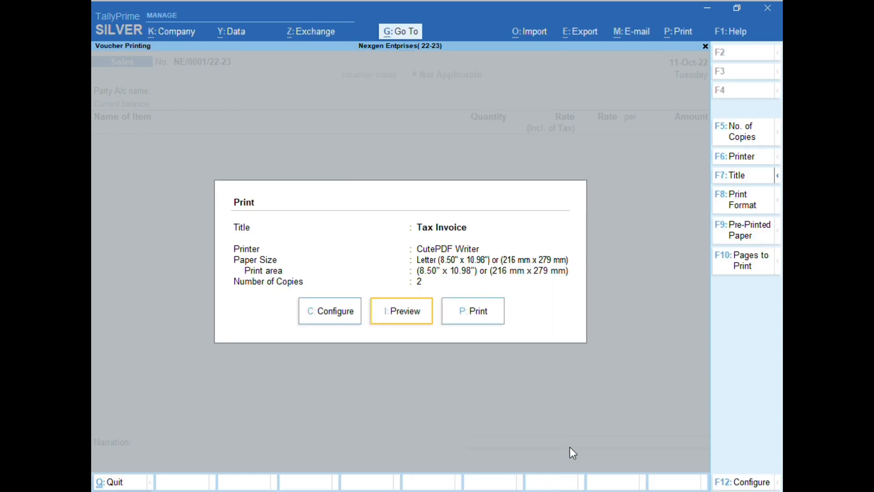
Accept the voucher's pages-to-print settings with the first page numbered 1 and the page range All.
left_click(756, 273)
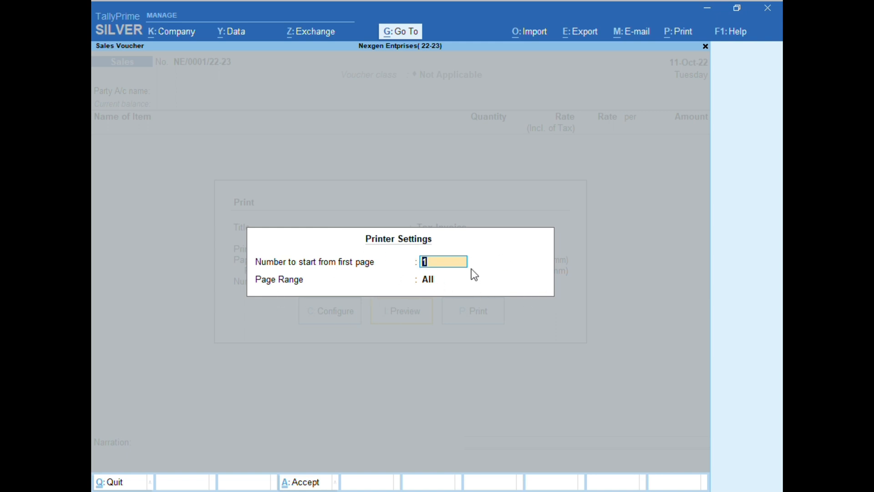
left_click(447, 284)
key("BackSpace")
type("1")
key("Return")
key("Return")
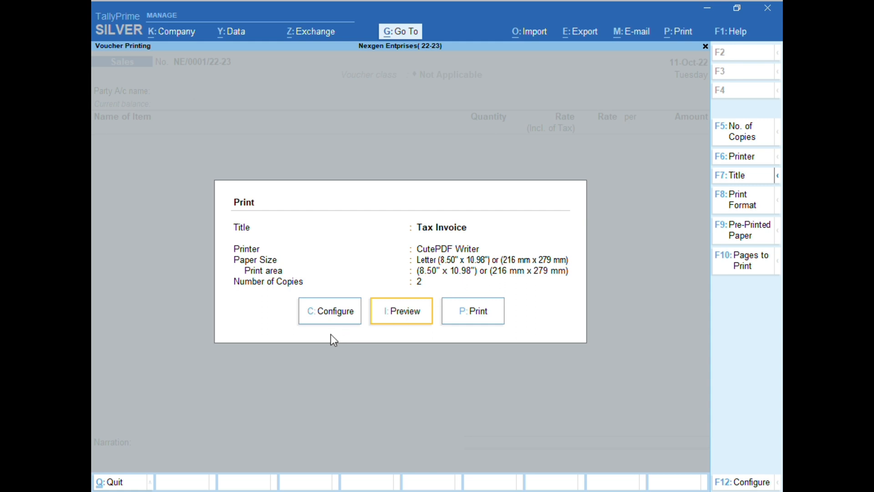
Expand the voucher's print configuration to the full option list and review the voucher and statutory details.
left_click(356, 313)
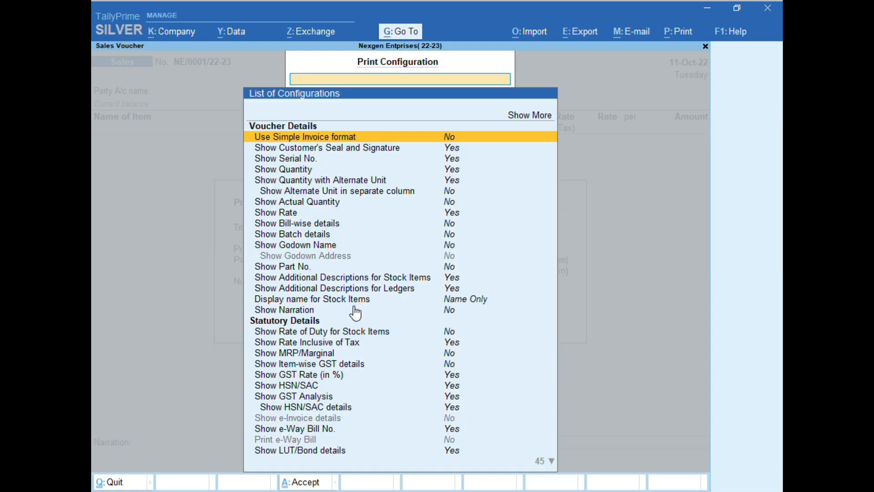
left_click(523, 115)
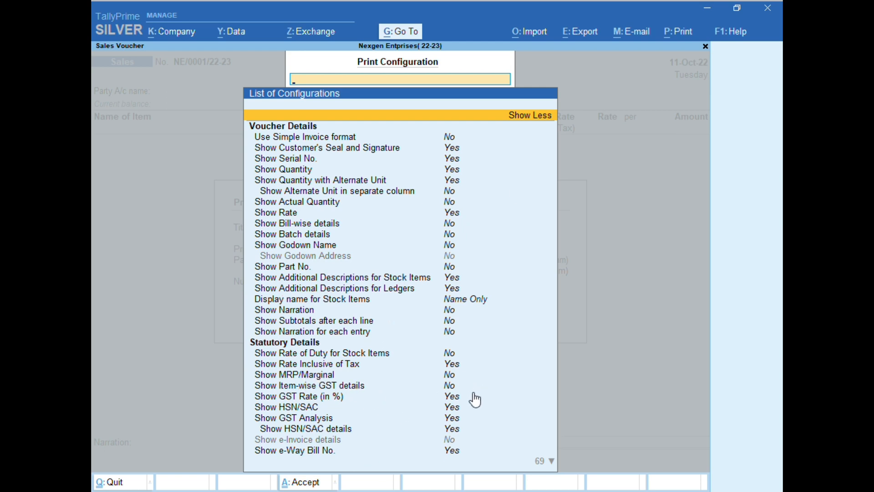
key("Down")
key("Down")
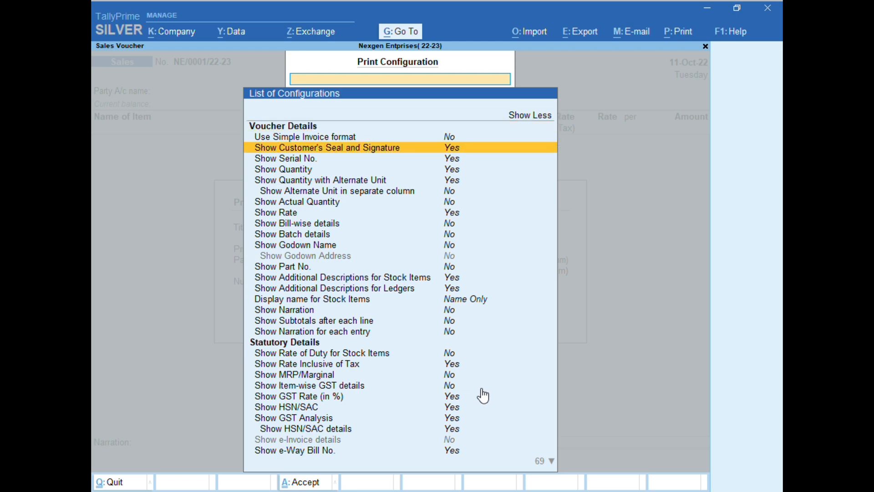
key("Down")
key("Down")
key("Down")
key("Down")
key("Down")
key("Down")
key("Down")
key("Down")
key("Down")
key("Down")
key("Down")
key("Down")
key("Down")
key("Down")
key("Down")
key("Down")
key("Down")
key("Down")
key("Down")
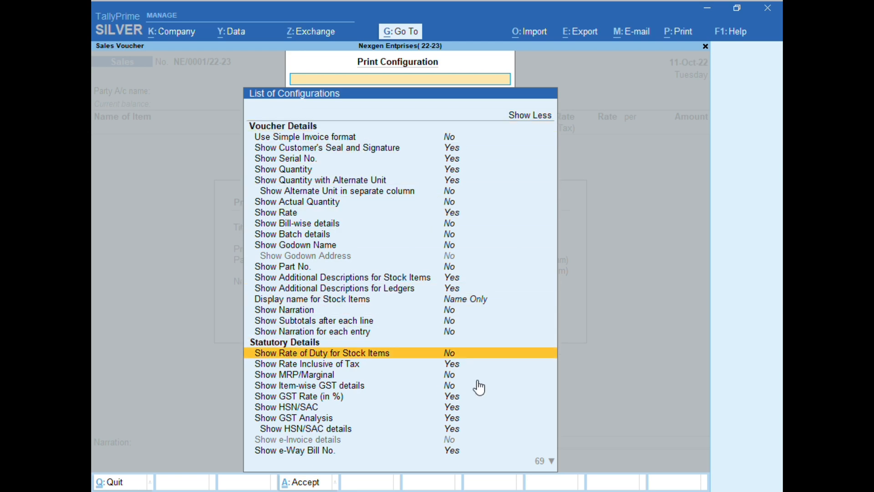
key("Down")
key("Down")
key("Down")
key("Down")
key("Down")
key("Down")
key("Down")
key("Down")
key("Down")
key("Down")
key("Down")
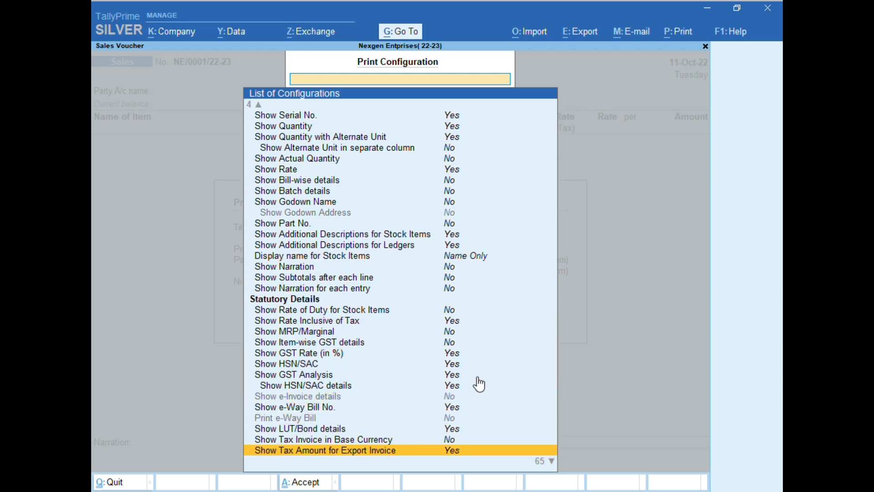
key("Down")
key("Down")
key("Down")
key("Down")
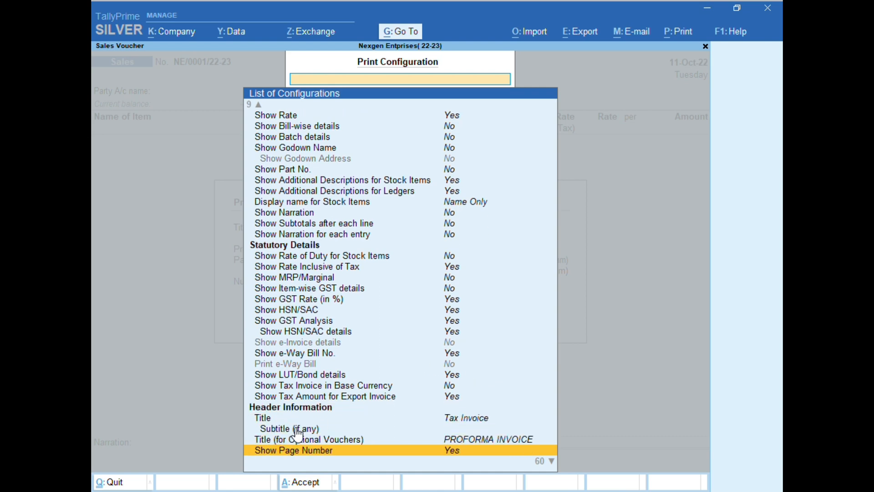
Examine the header information and company details options, including paper-saving printing, company address and bank details.
key("Down")
key("Down")
key("Down")
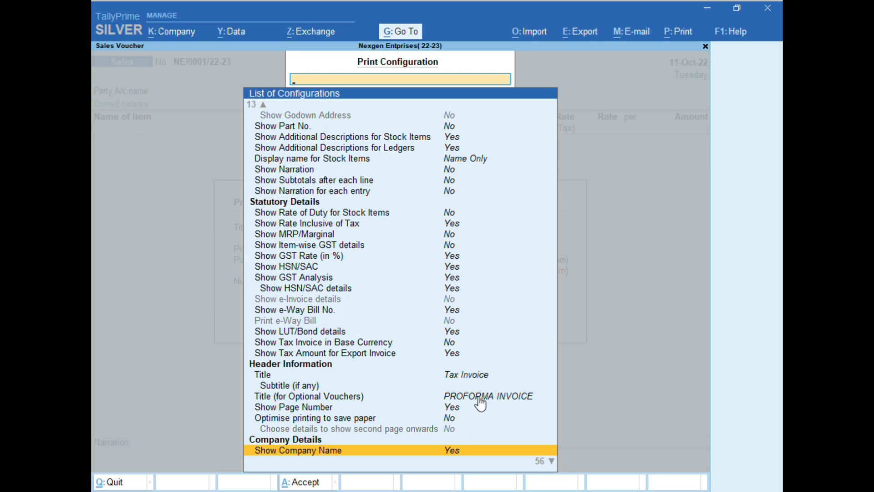
key("Down")
key("Down")
key("Down")
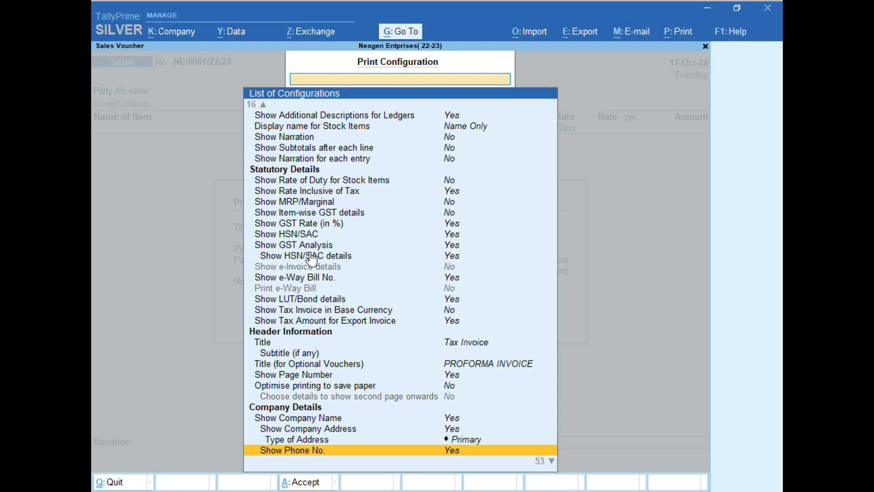
scroll(336, 307, "down", 3)
scroll(334, 309, "down", 3)
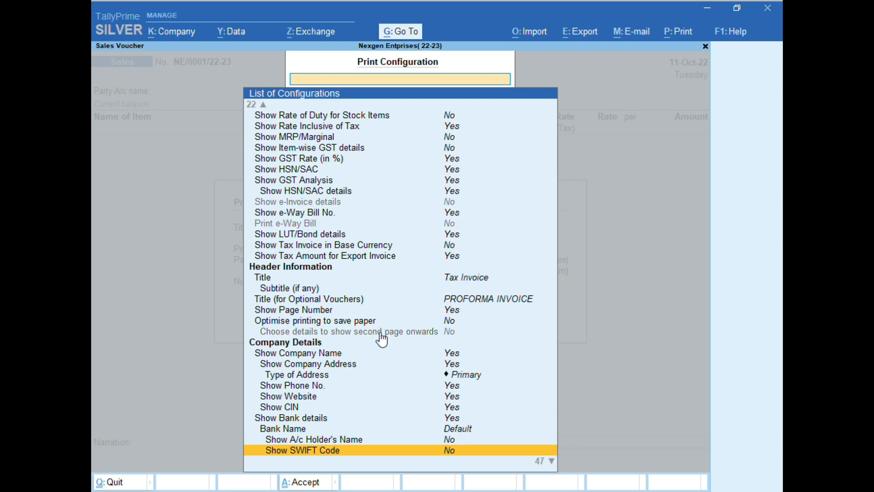
left_click(453, 322)
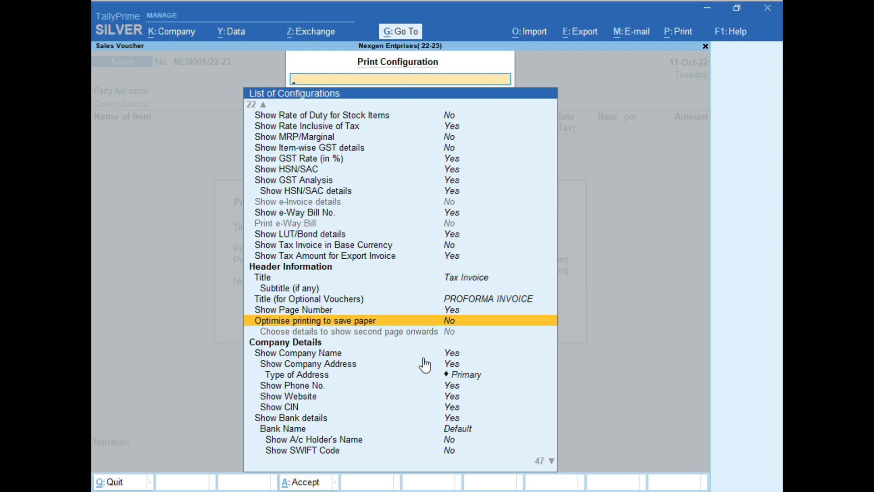
key("Down")
key("Down")
key("Down")
key("Down")
key("Down")
key("Down")
key("Down")
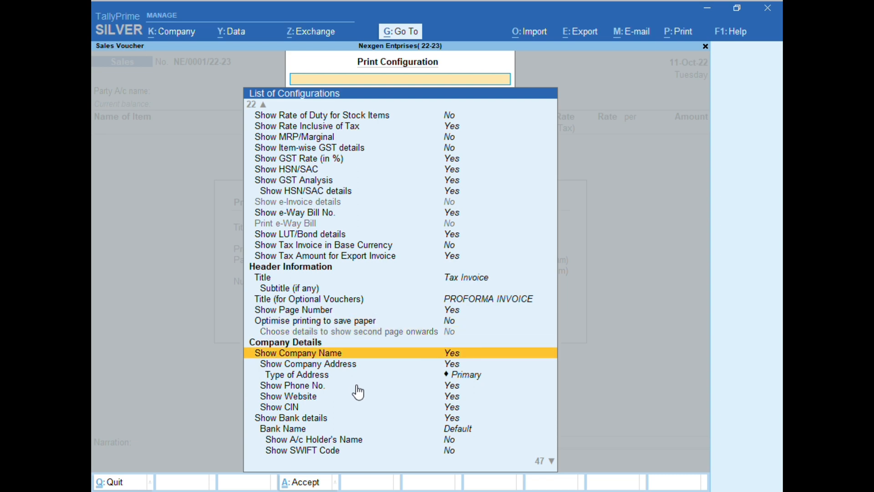
key("Down")
key("Down")
key("Down")
key("Down")
key("Down")
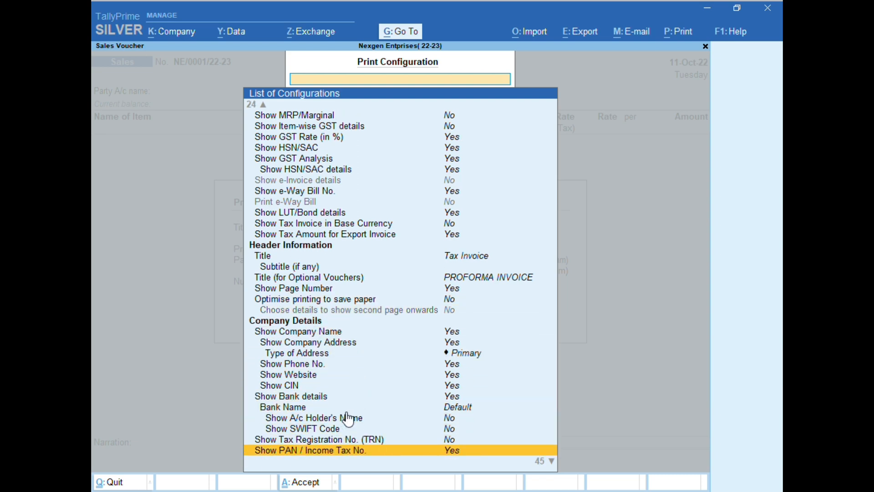
Set the bank name in the invoice's company details to the Bank of India account.
left_click(488, 407)
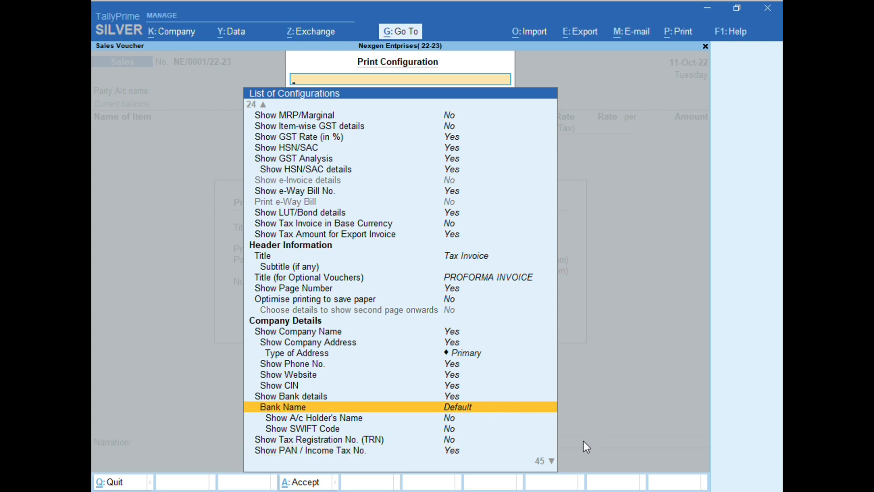
key("Down")
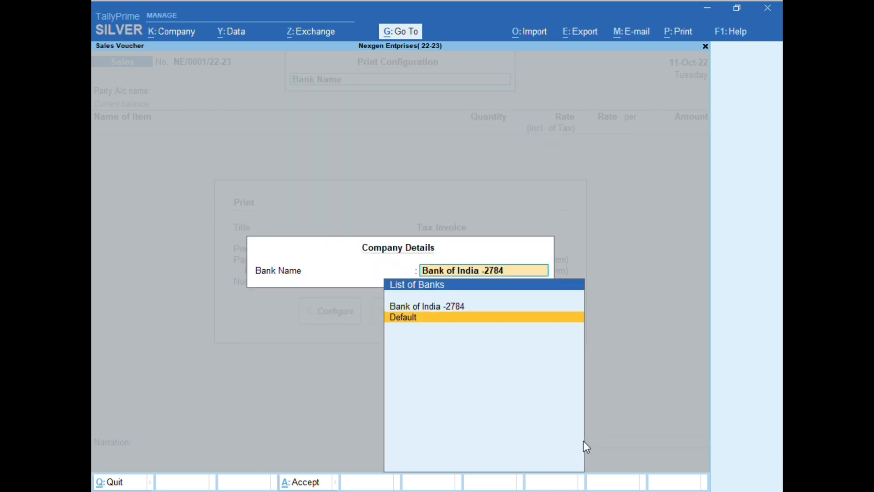
key("Up")
key("Return")
key("Down")
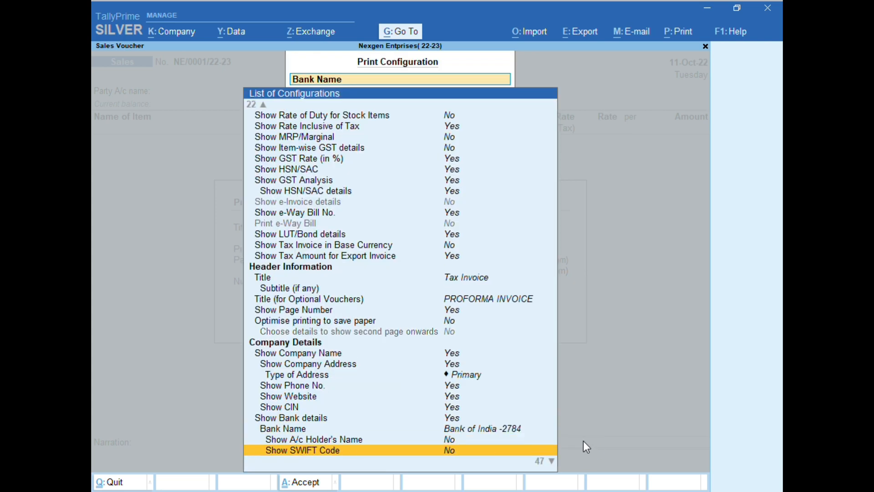
Set Show A/c Holder's Name to Yes under the invoice's bank details.
key("Up")
key("Return")
key("y")
key("Down")
key("Down")
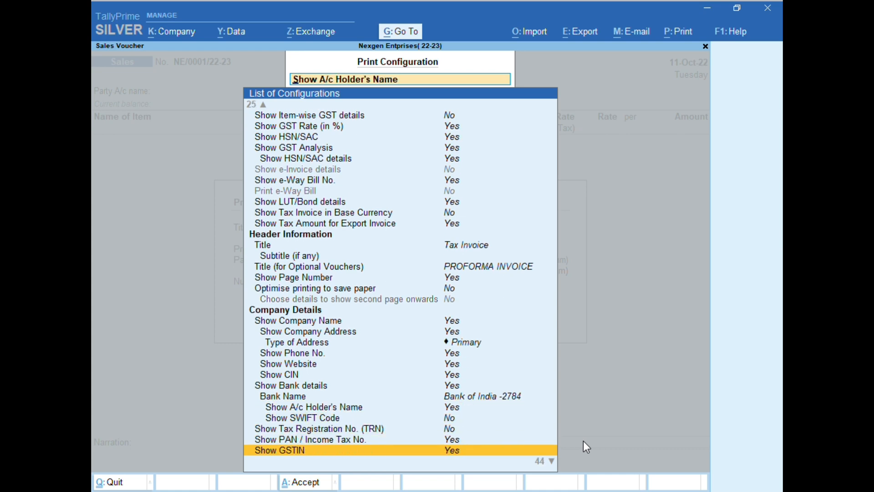
Review the tax registration, PAN and GSTIN options for the company and the first party details options.
key("Up")
key("Up")
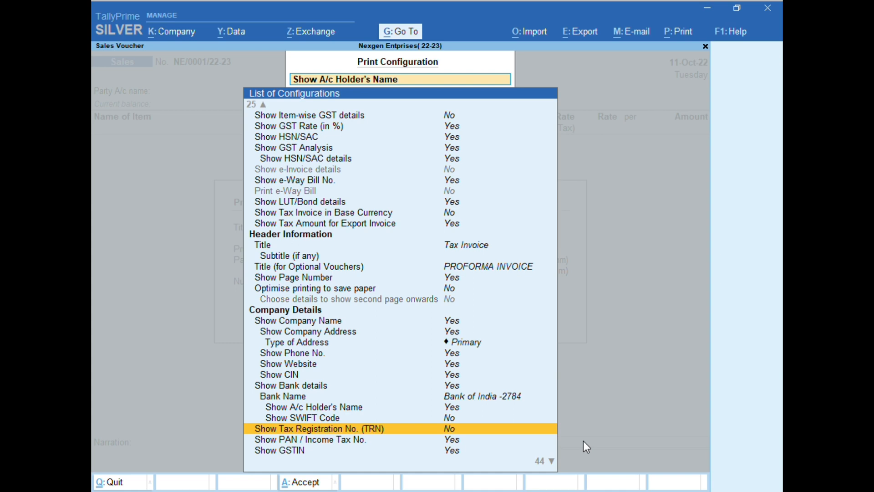
key("Down")
key("Down")
key("Down")
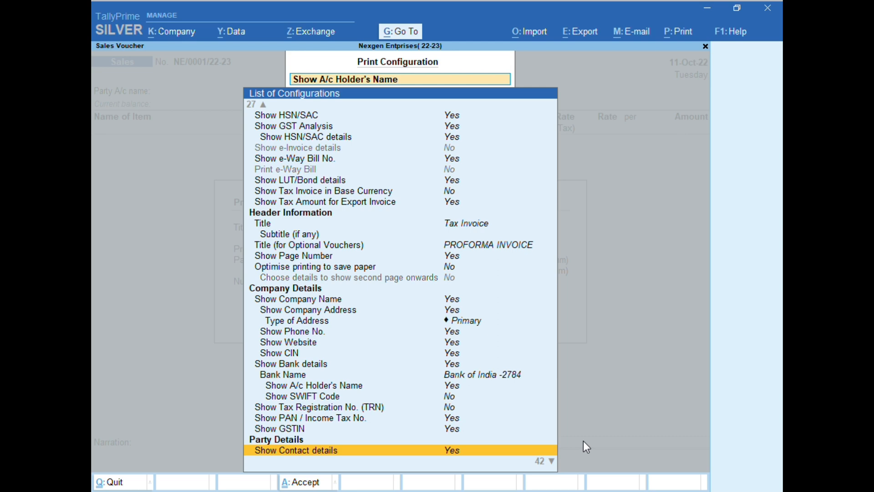
key("Down")
key("Up")
key("Up")
key("Up")
key("Up")
key("Up")
key("Down")
key("Down")
key("Down")
key("Down")
key("Down")
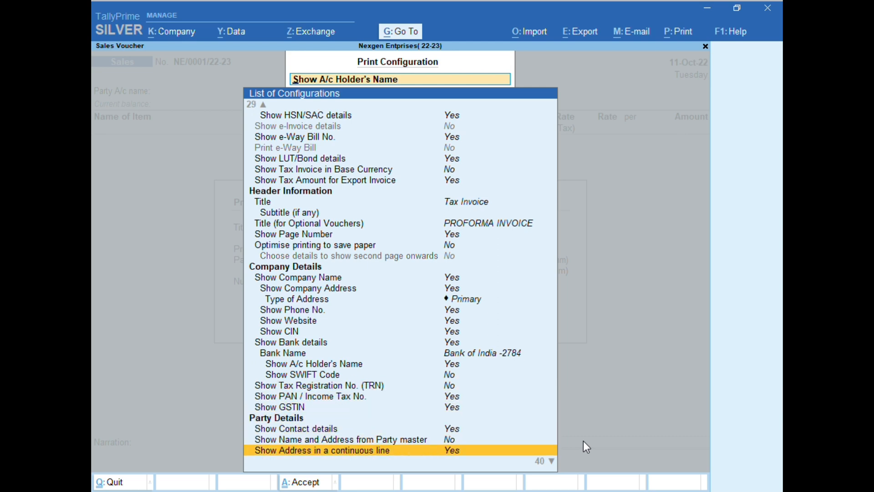
Examine the party details options, from name and address source through buyer's GSTIN and place of supply to consignee details.
key("Up")
key("Down")
key("Down")
key("Down")
key("Down")
key("Down")
key("Up")
key("Up")
key("Up")
key("Up")
key("Up")
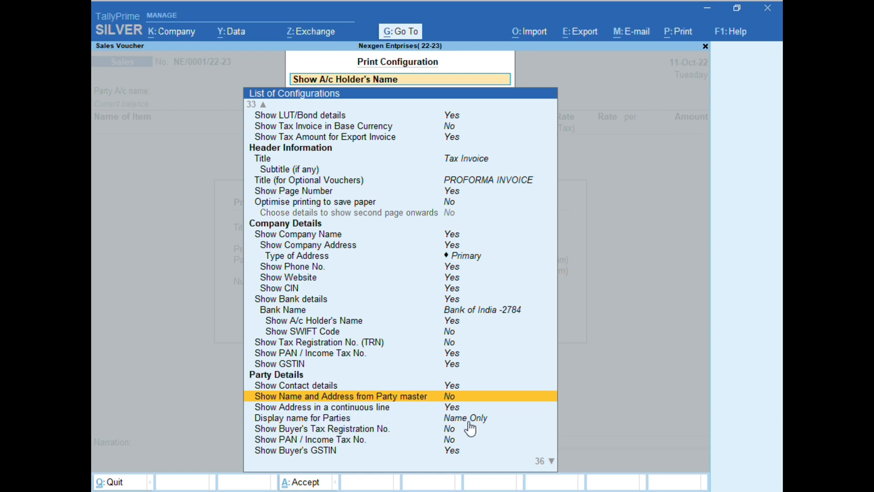
key("Down")
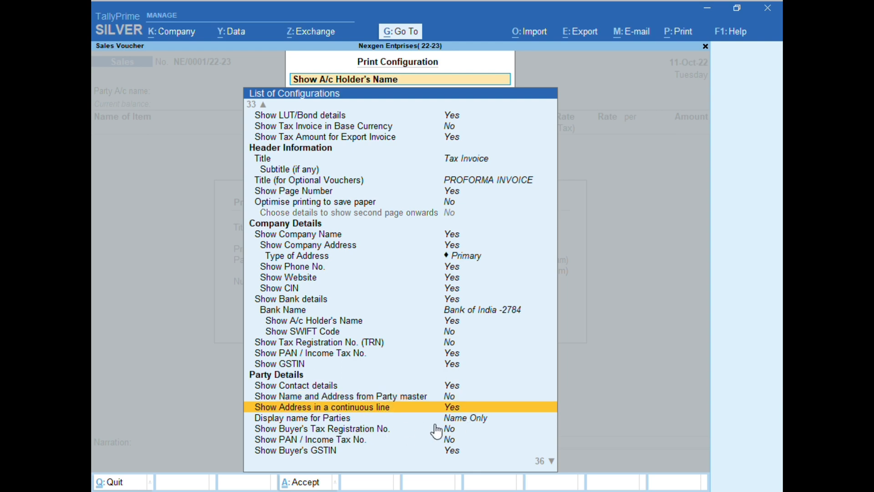
key("Down")
key("Down")
key("Down")
key("Down")
key("Down")
key("Down")
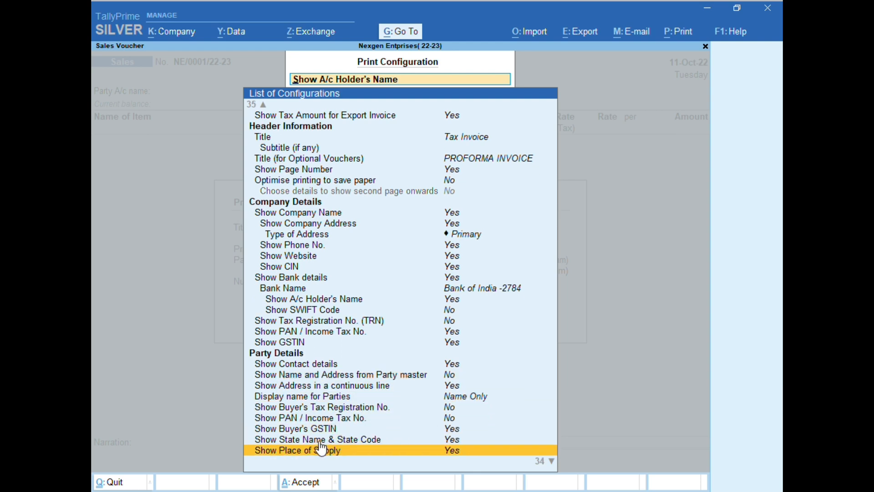
key("Down")
key("Down")
key("Down")
key("Down")
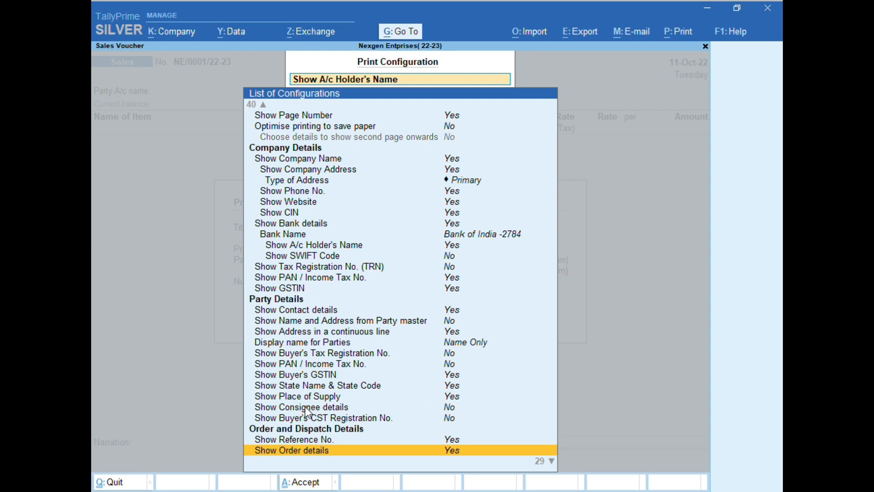
left_click(305, 407)
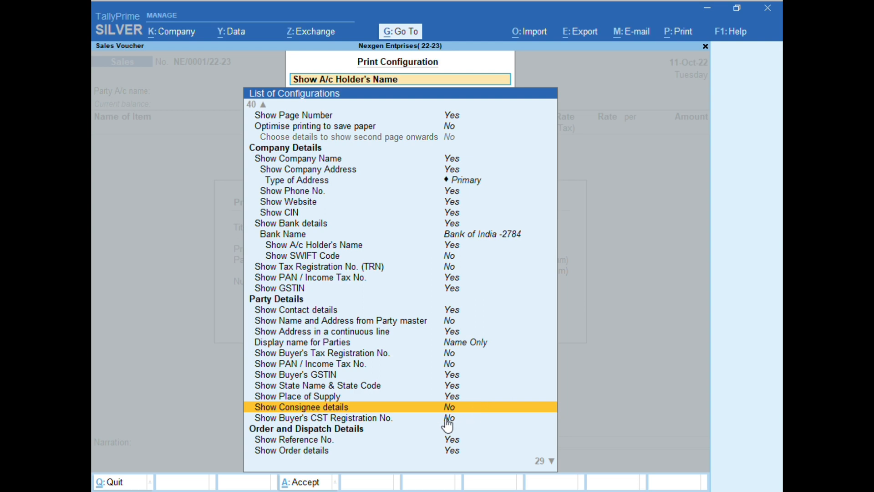
Examine the invoice's order and dispatch details options, from reference number through terms of payment and delivery to export details.
key("Down")
key("Down")
key("Down")
key("Down")
key("Down")
key("Down")
key("Down")
key("Down")
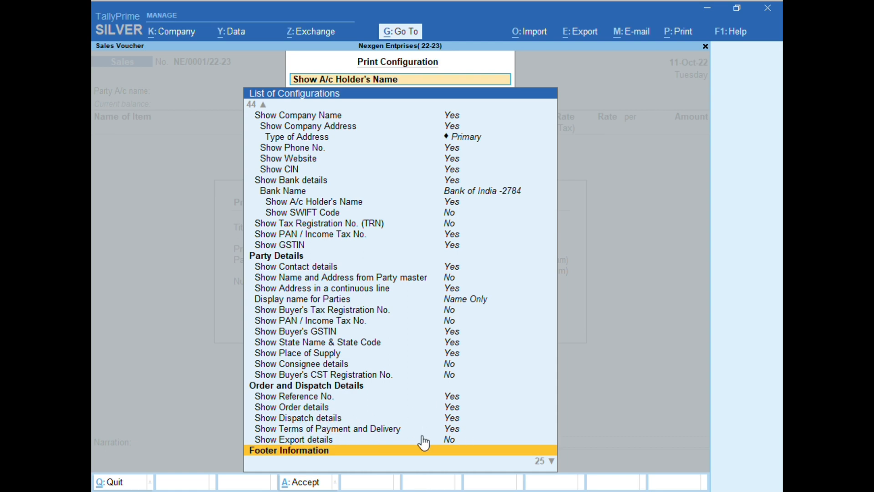
key("Down")
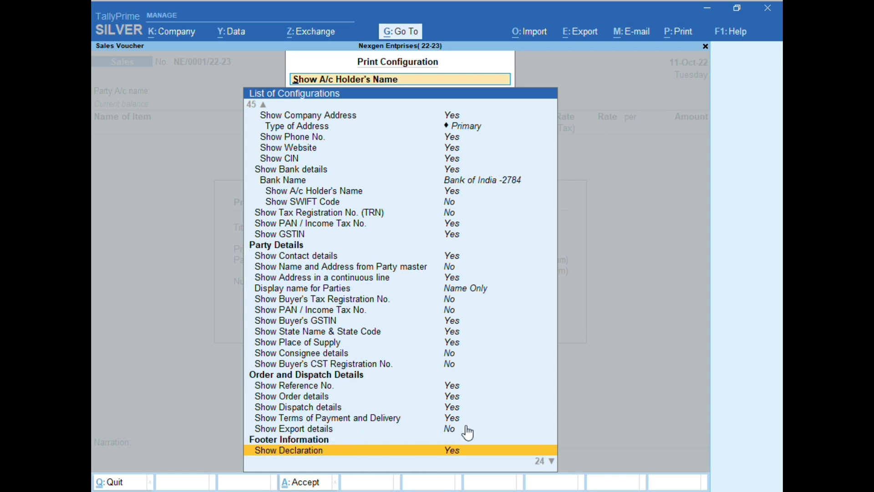
left_click(451, 431)
left_click(454, 436)
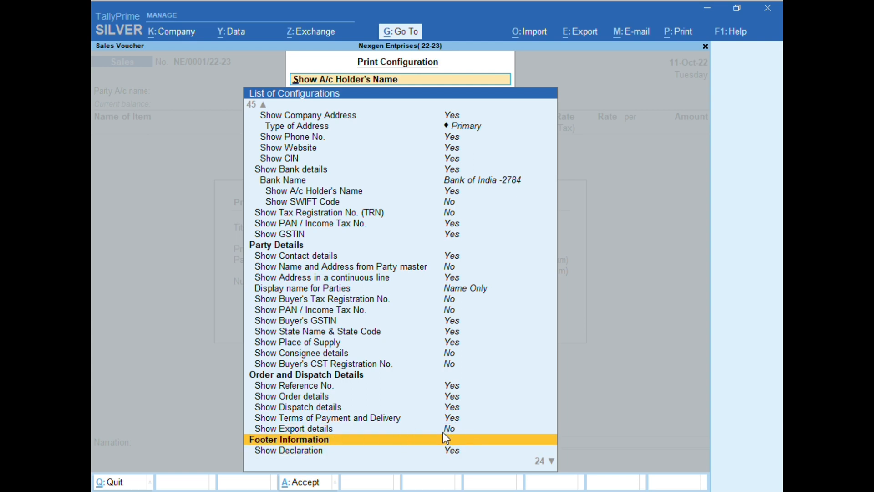
left_click(447, 432)
Examine the footer information options, including declaration, base currency symbol for total, generated-by text, jurisdiction and prepared and verified by.
scroll(449, 444, "down", 3)
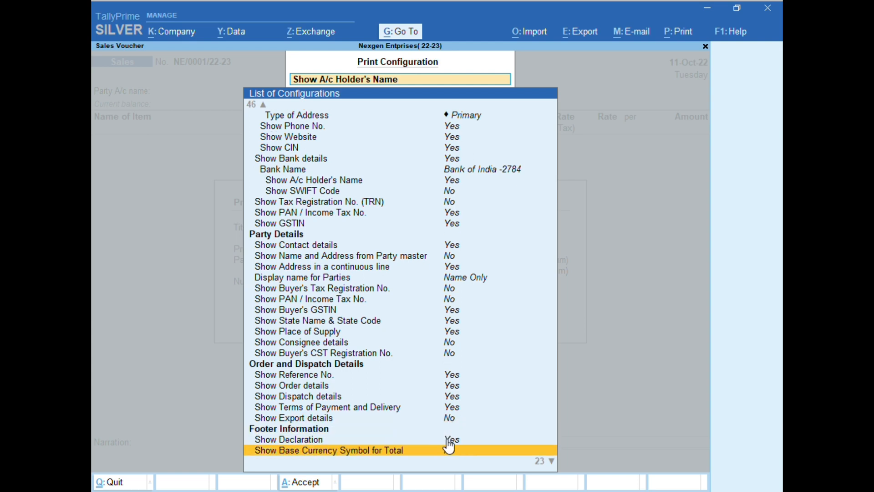
scroll(462, 454, "down", 1)
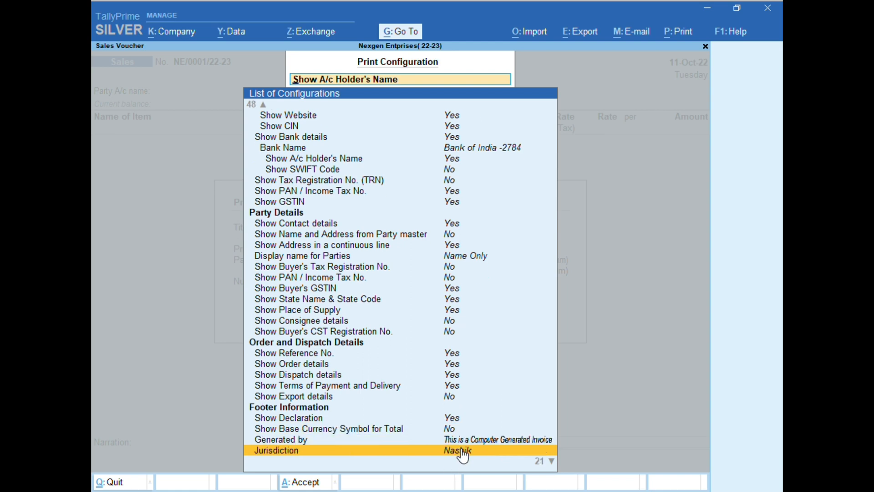
scroll(462, 453, "down", 1)
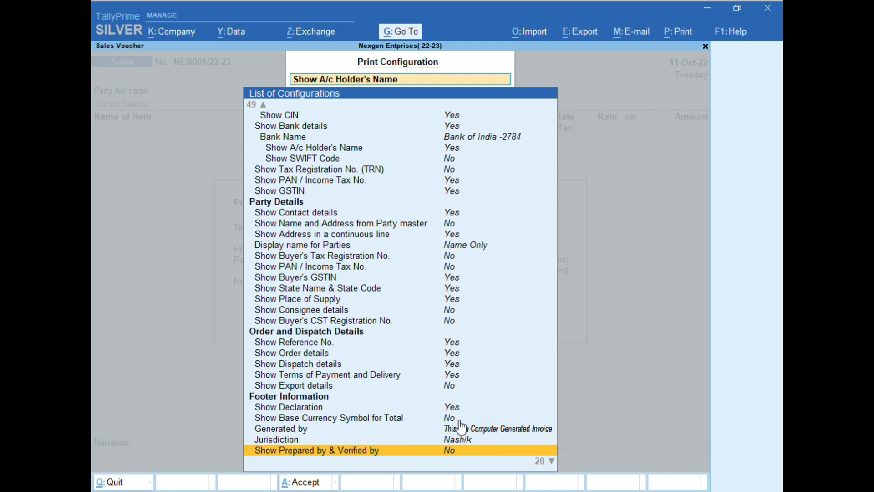
left_click(330, 418)
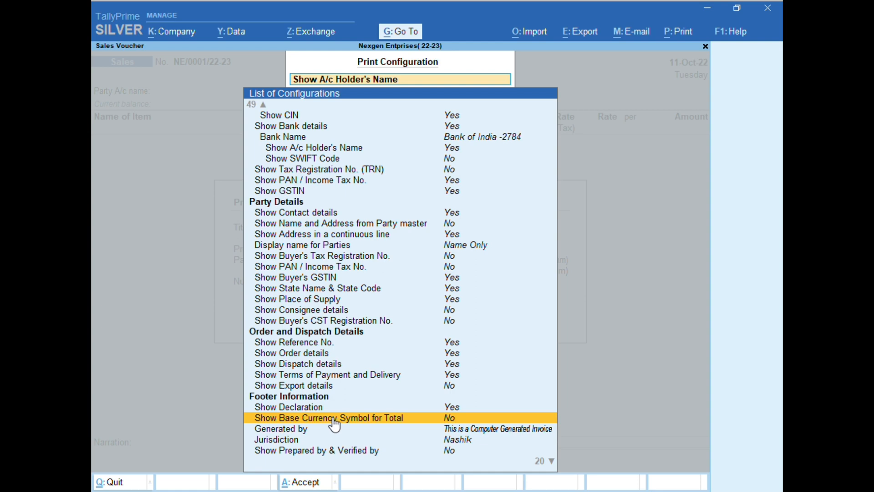
scroll(364, 421, "down", 5)
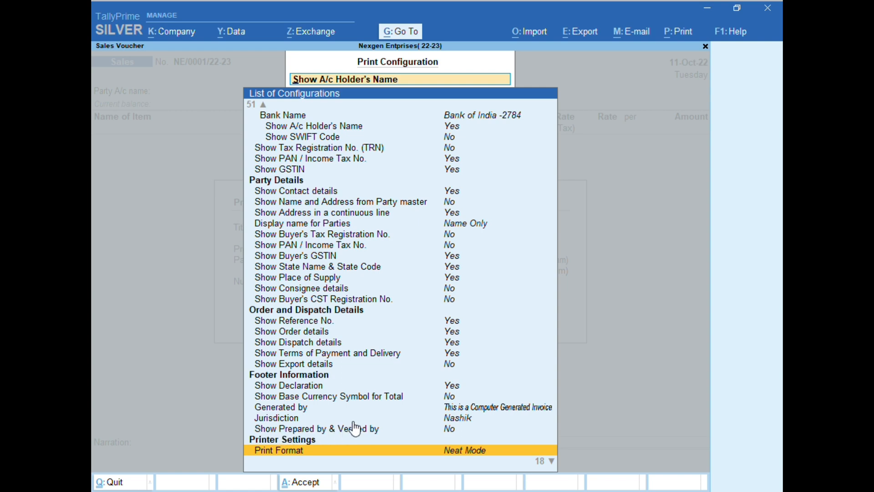
left_click(445, 430)
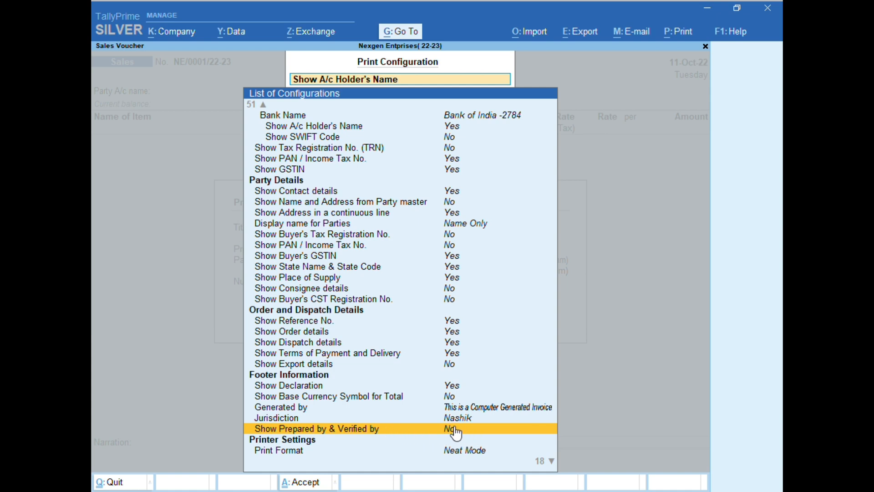
Set Print Transporter's Copy to No in the invoice's printer settings.
key("Down")
key("Down")
key("Down")
key("Down")
key("Down")
key("Down")
key("Down")
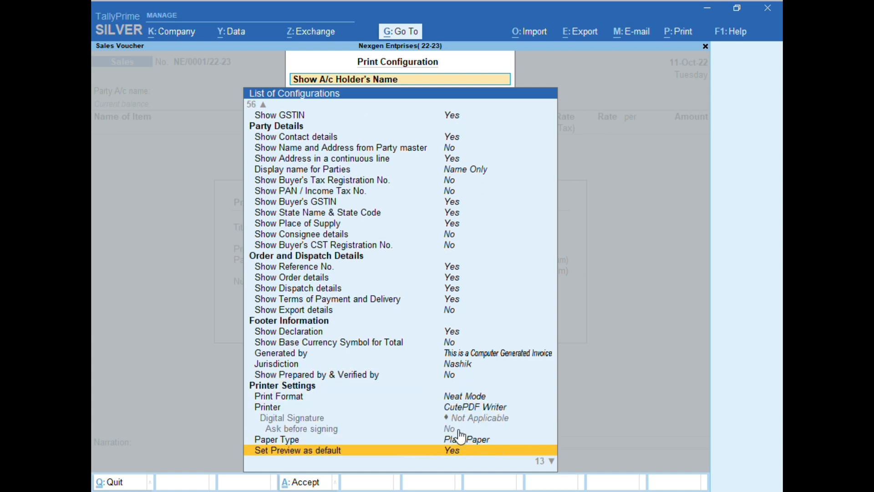
key("Down")
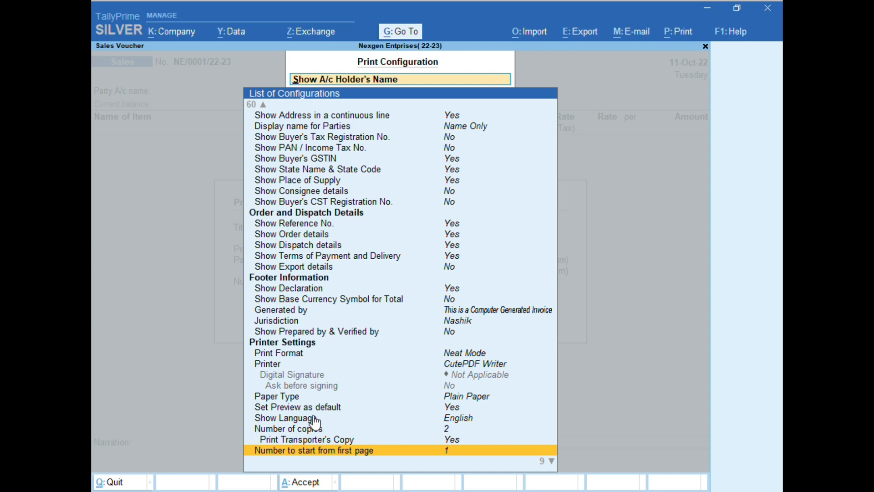
key("Down")
key("Down")
key("Down")
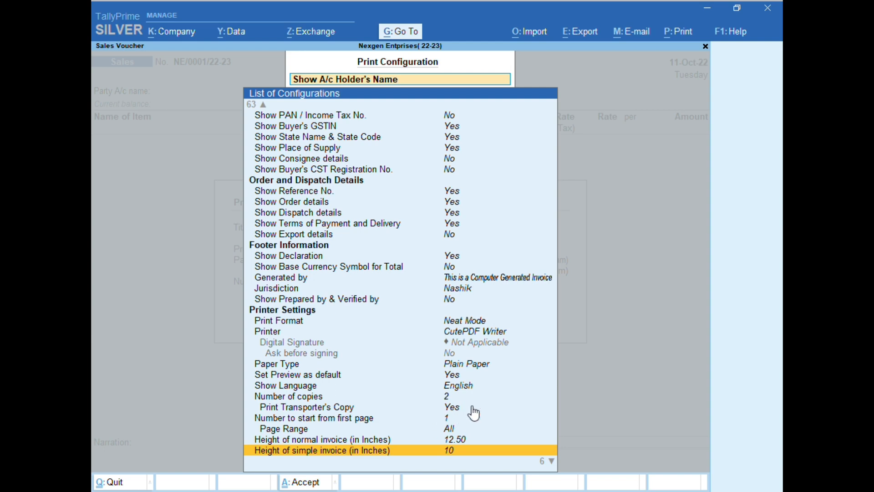
left_click(451, 409)
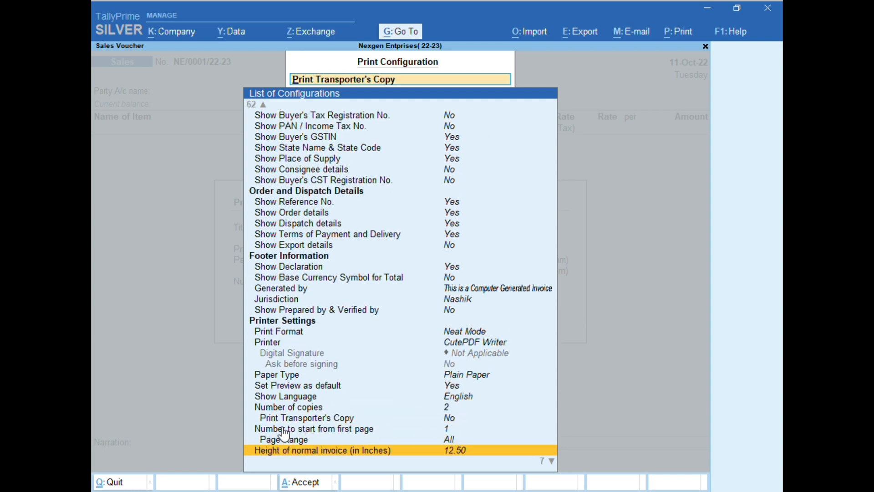
Review the height, width and margin options for the normal and simple invoice.
scroll(296, 430, "up", 2)
scroll(328, 431, "down", 2)
scroll(373, 433, "down", 2)
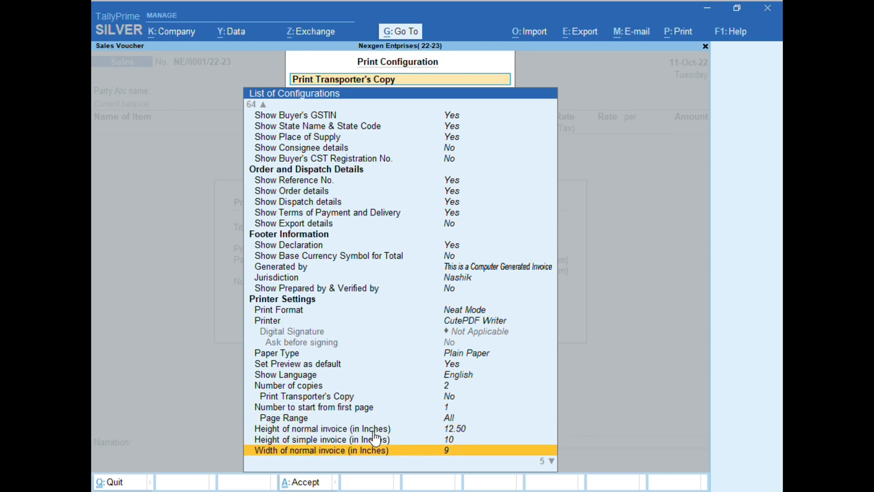
scroll(375, 437, "down", 5)
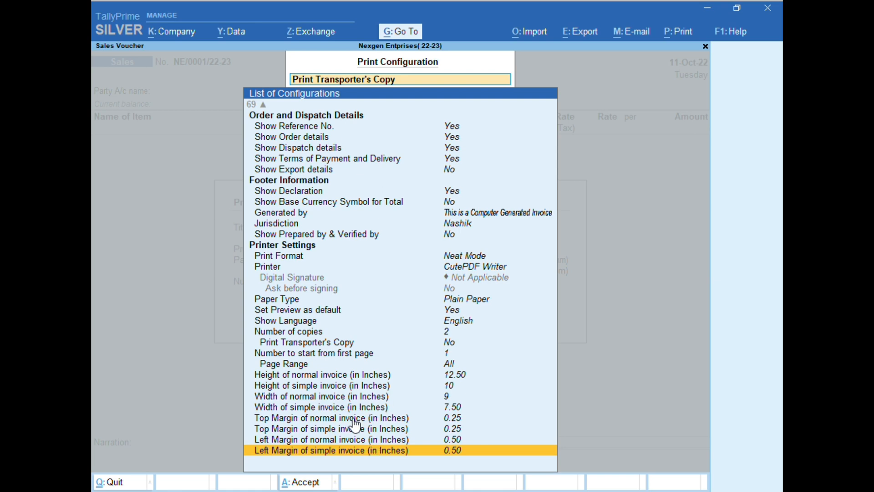
Collapse the print configuration list to its shorter set of options and return to the print dialog.
scroll(360, 423, "up", 20)
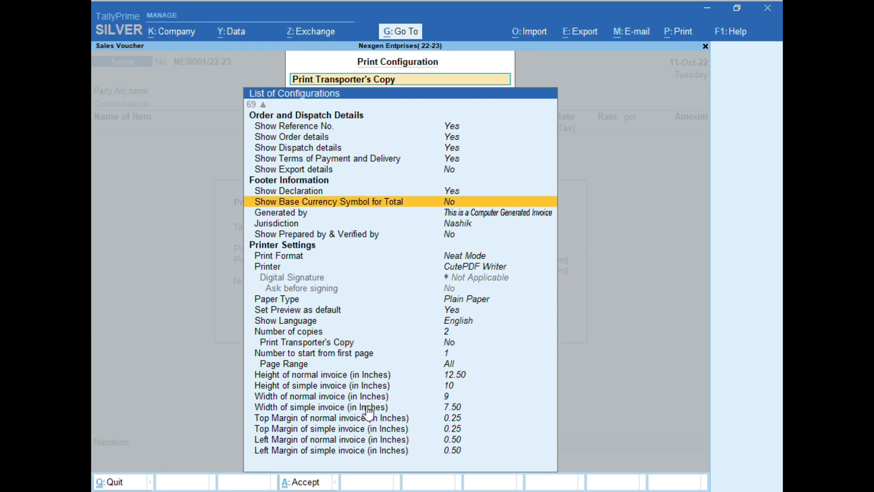
scroll(432, 368, "up", 15)
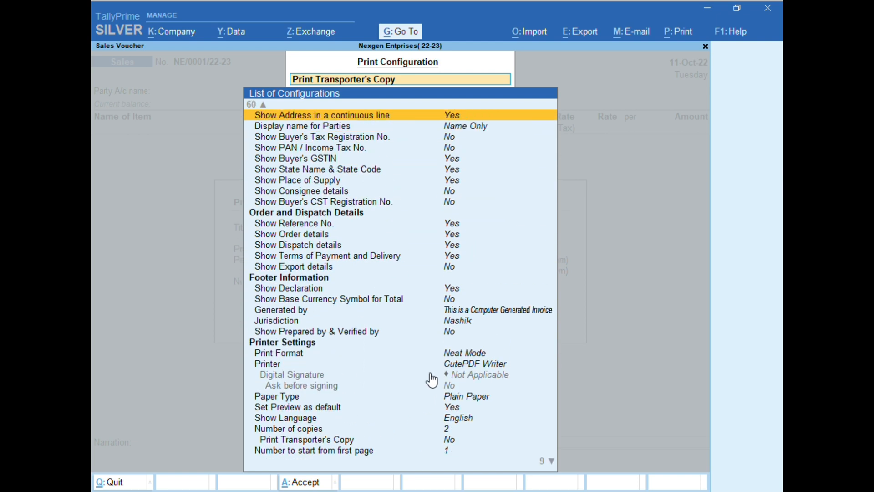
scroll(430, 385, "up", 20)
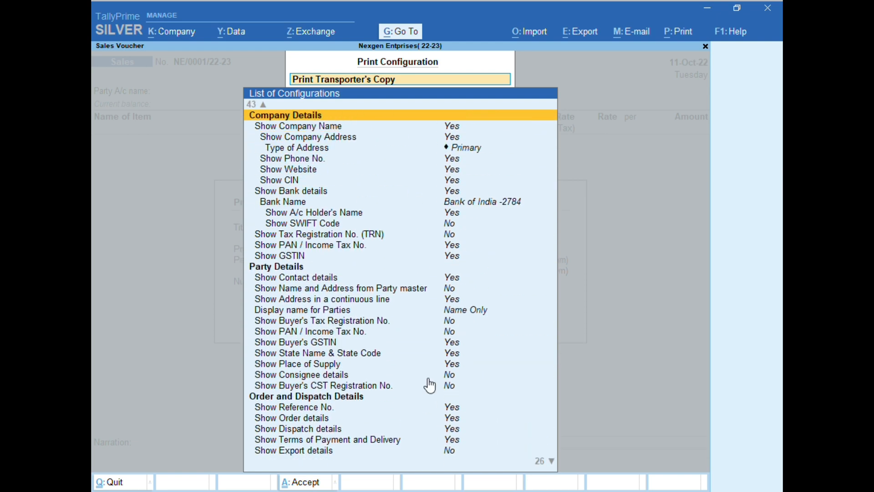
scroll(429, 389, "up", 20)
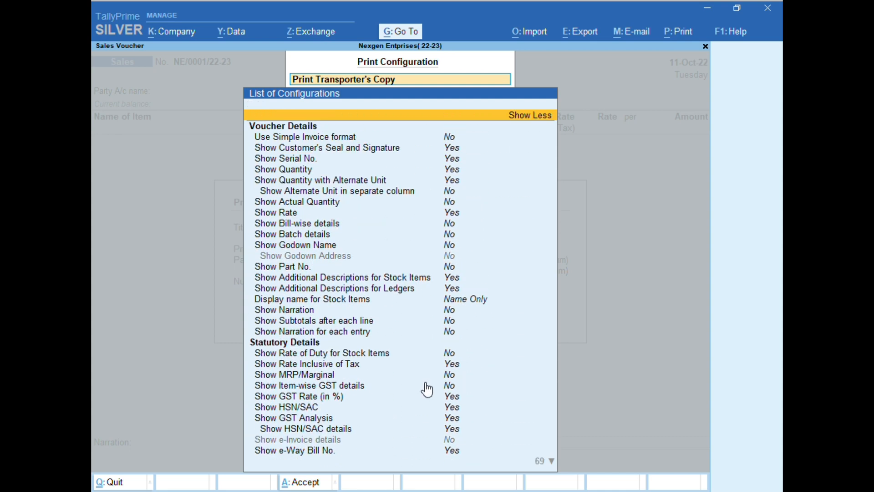
left_click(524, 117)
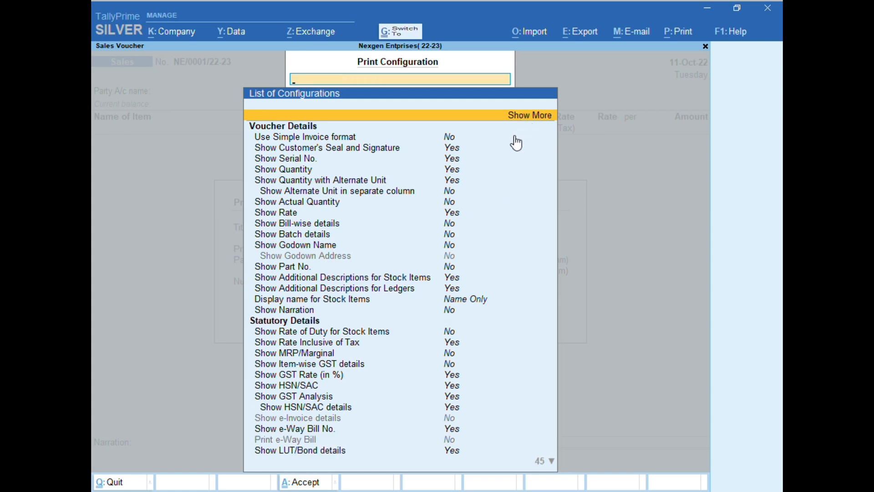
key("Escape")
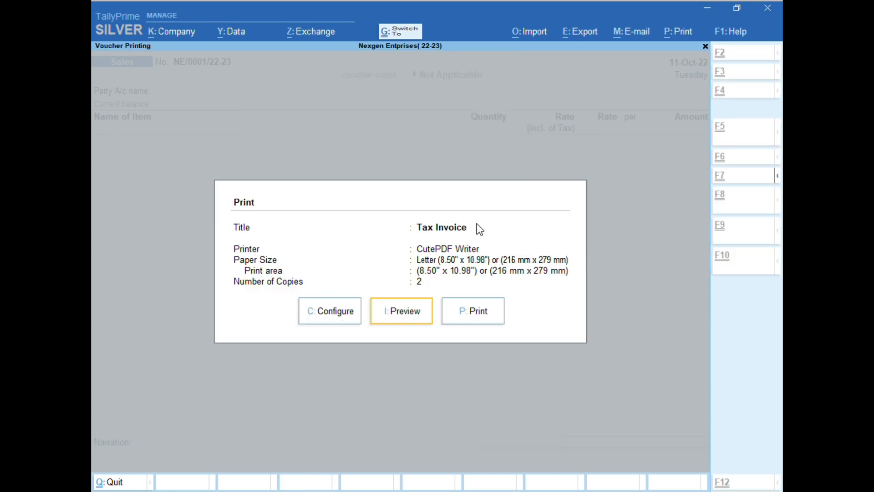
Preview the tax invoice enlarged, check it from company header to bank details and footer, and close the preview.
left_click(397, 321)
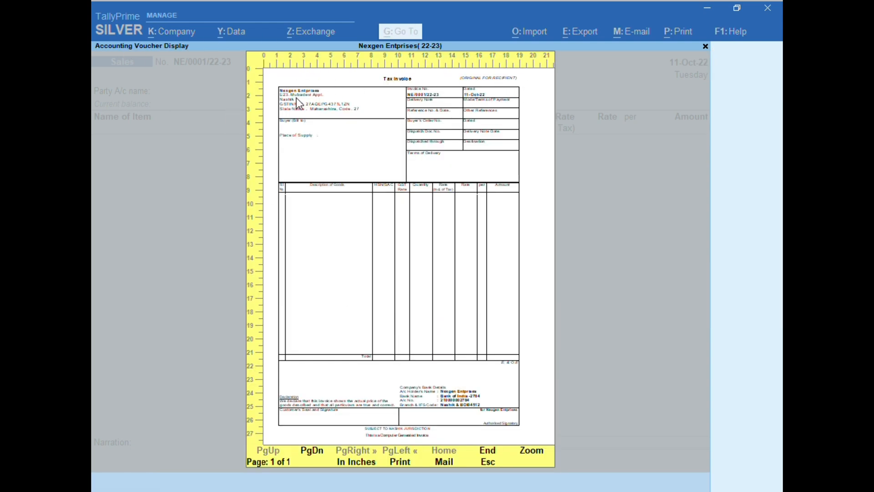
left_click(536, 453)
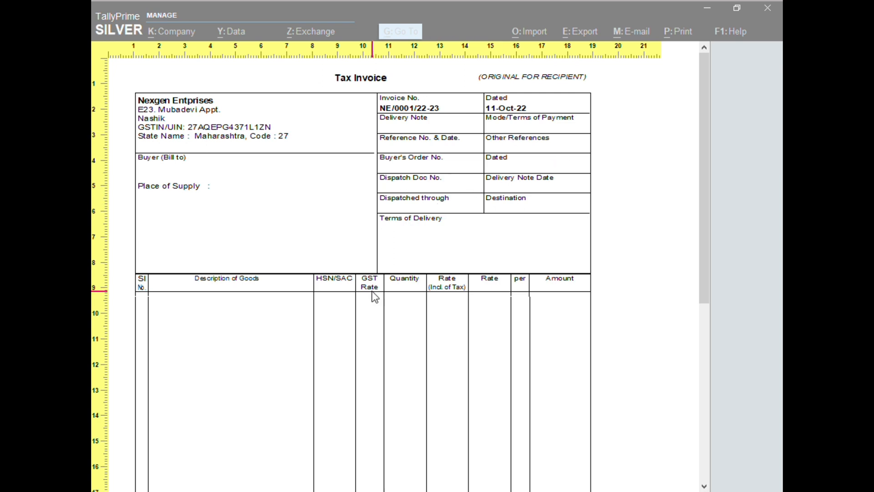
scroll(298, 267, "down", 3)
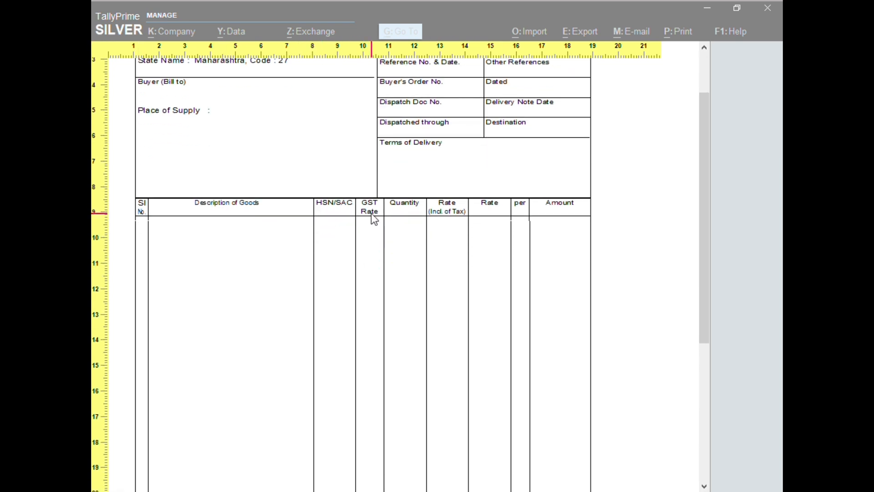
scroll(457, 300, "down", 8)
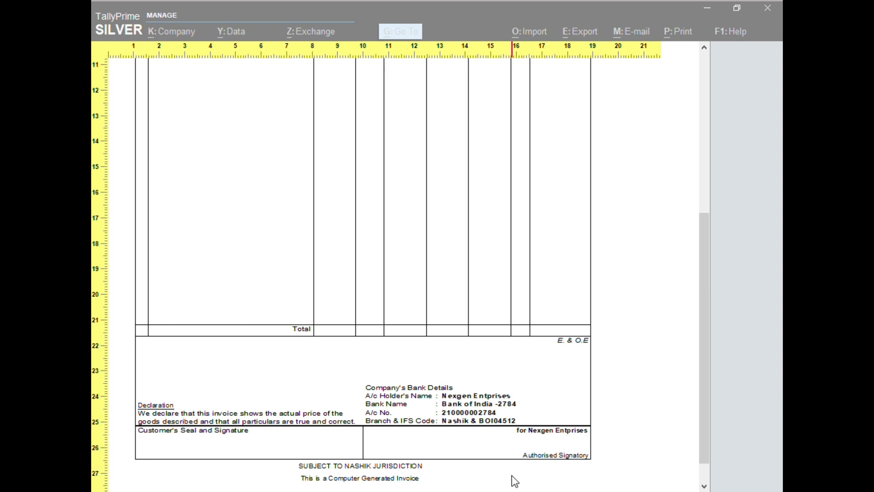
scroll(437, 463, "up", 10)
scroll(437, 463, "down", 2)
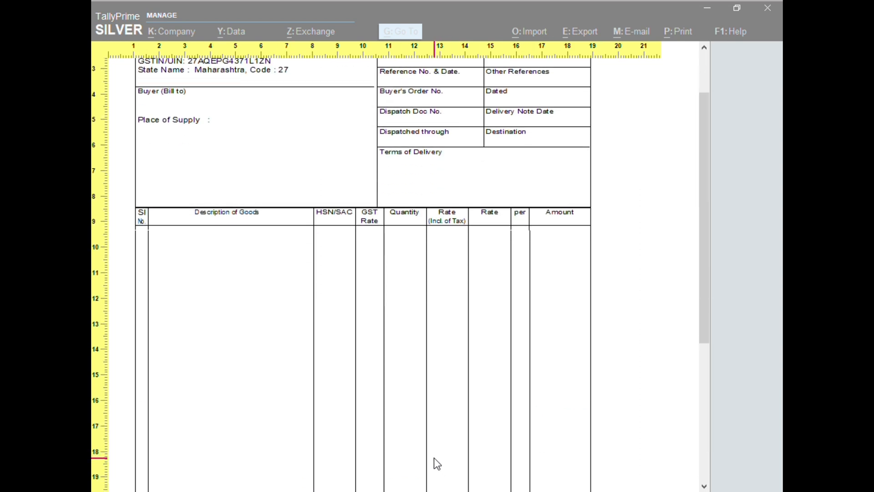
key("Escape")
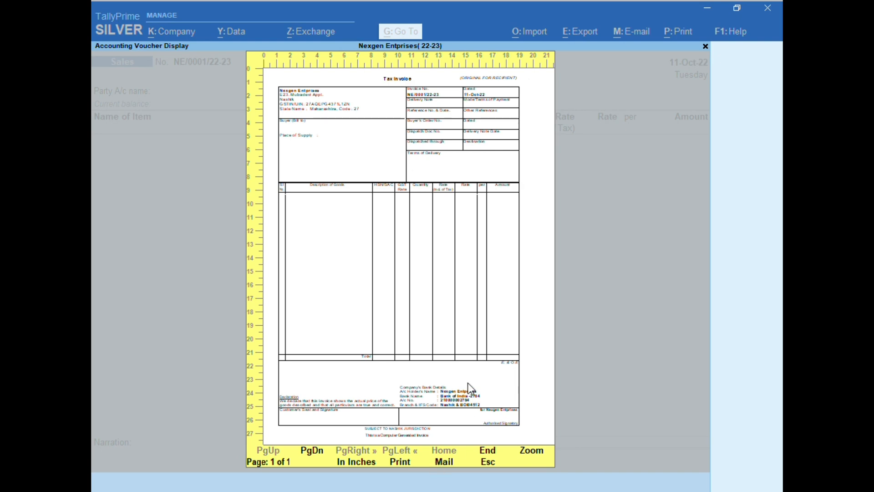
key("Escape")
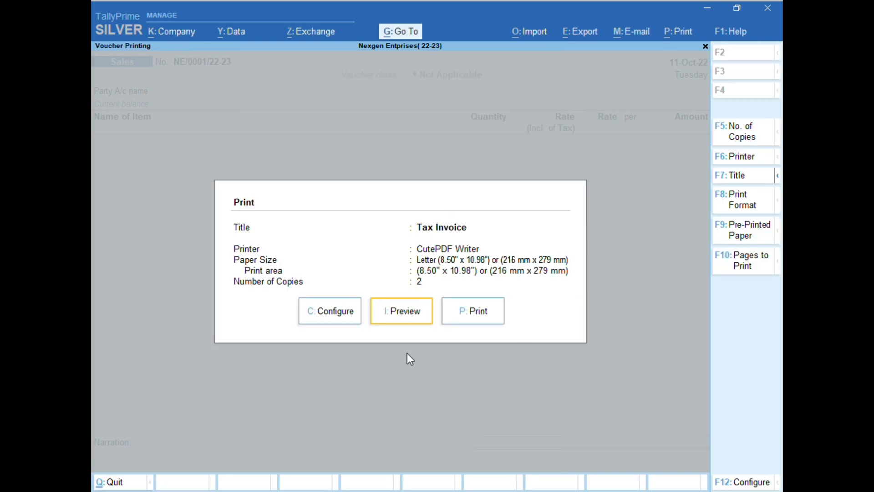
Leave the print dialog and the blank sales voucher without saving, and return to the Gateway of Tally.
key("Escape")
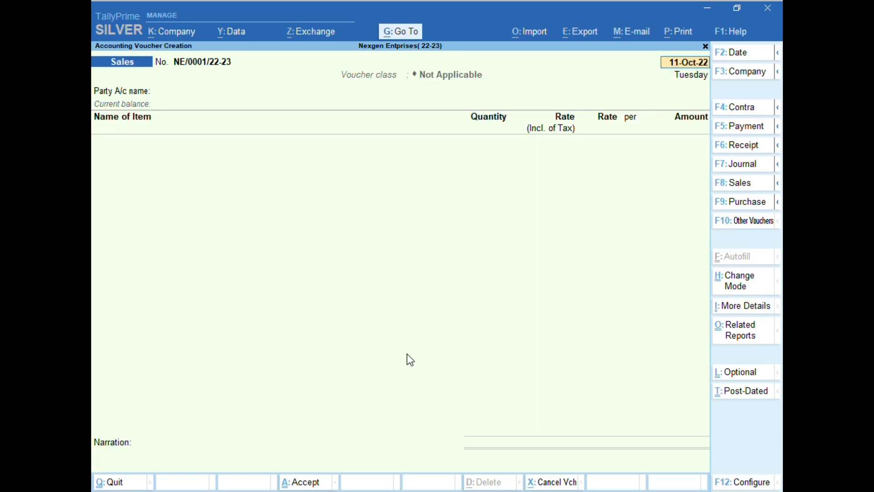
key("Escape")
key("Escape")
key("y")
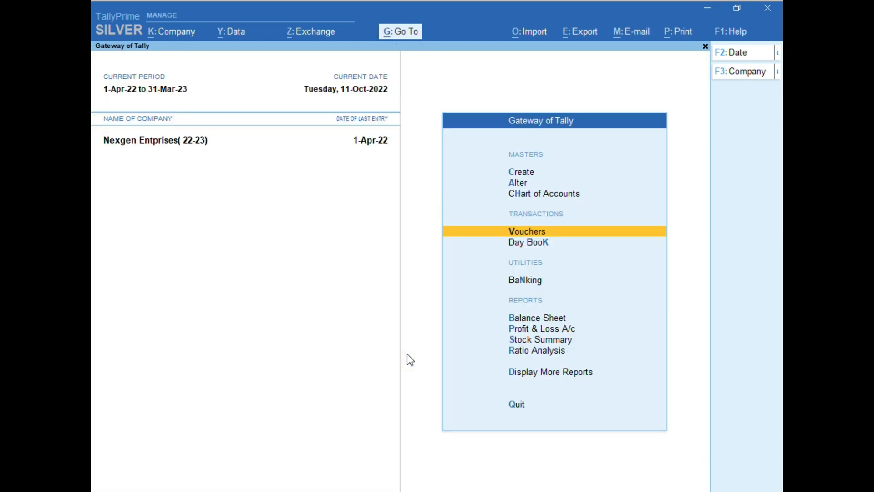
key("Escape")
key("Escape")
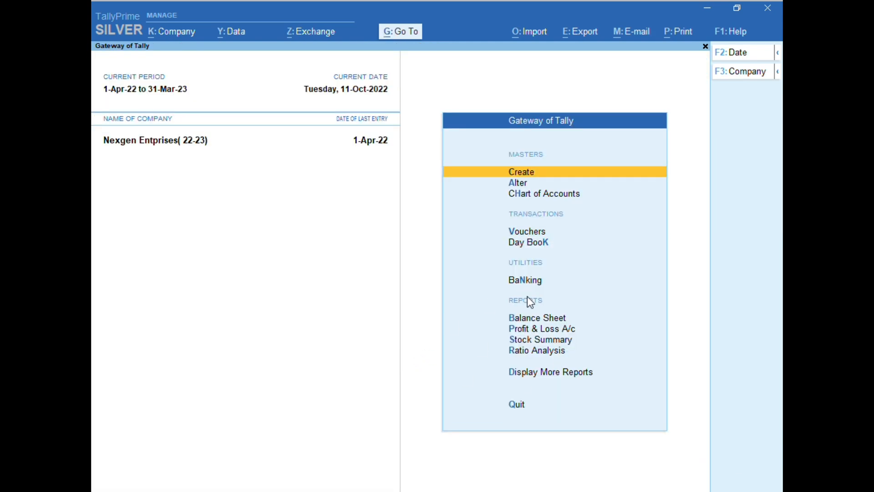
View the available GST reports among the additional reports, and return to the Gateway of Tally without quitting.
left_click(519, 376)
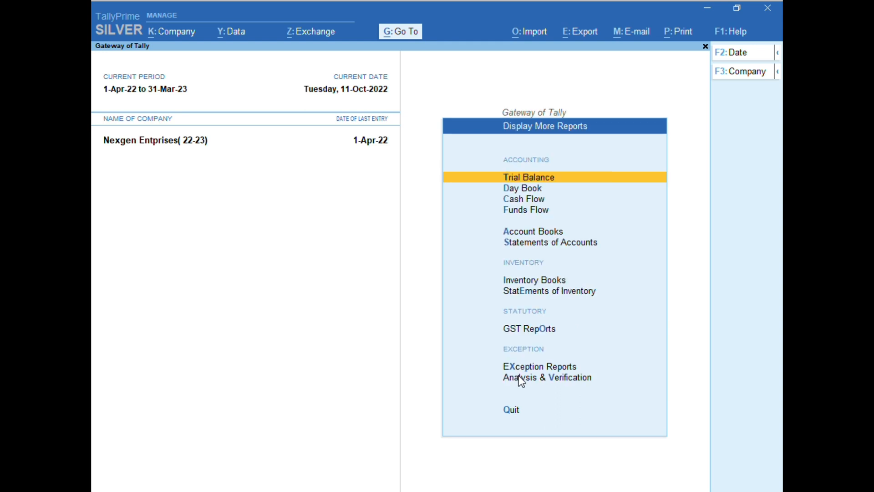
left_click(542, 335)
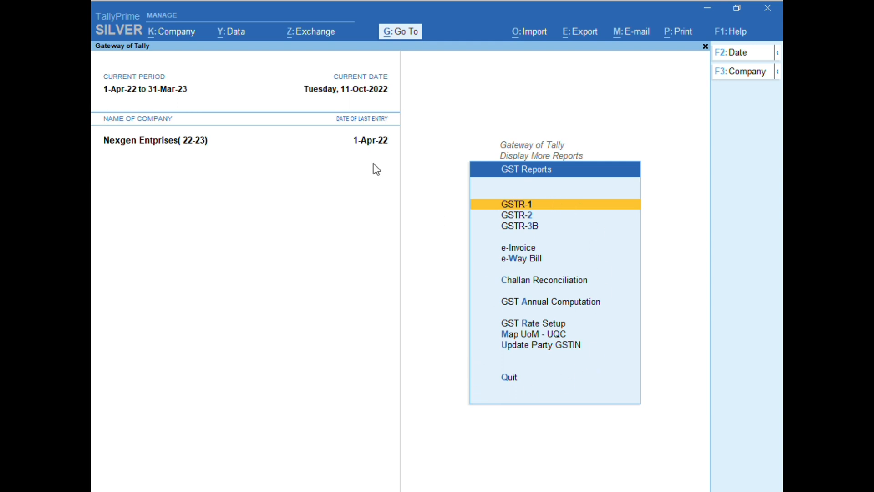
key("Escape")
key("Escape")
key("Escape")
key("n")
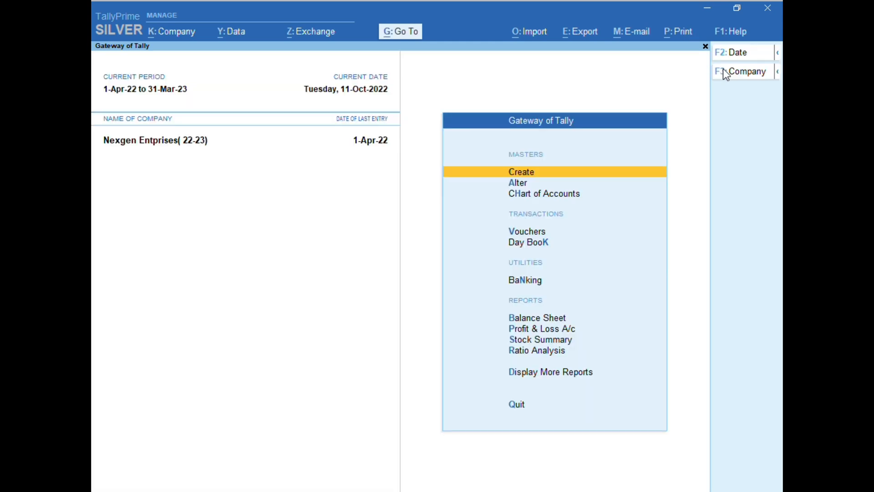